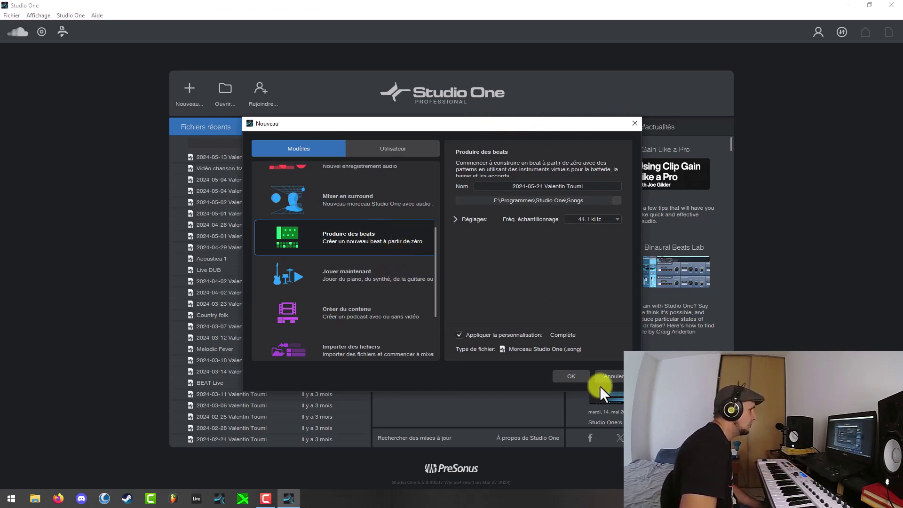
- Create a new song from the user template "BASIC template"
{"action": "scroll", "coordinate": [428, 273], "scroll_direction": "up", "scroll_amount": 3}
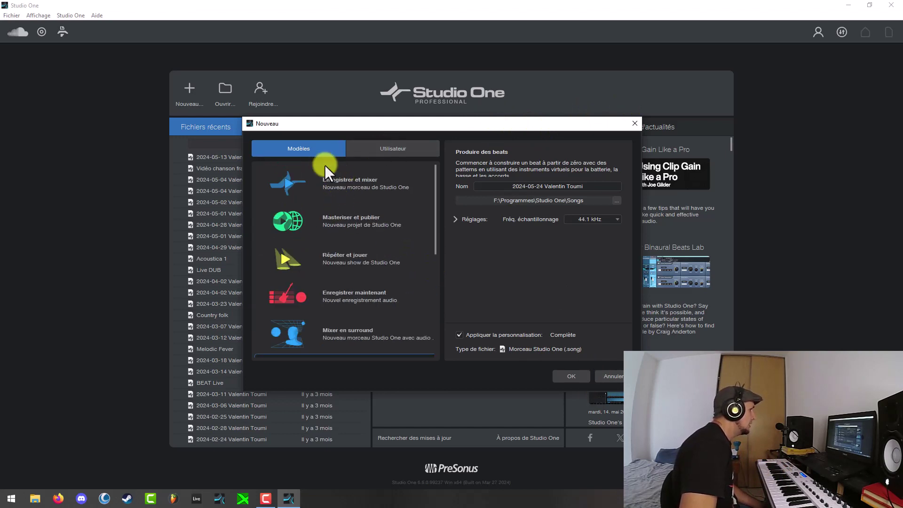
{"action": "left_click", "coordinate": [390, 147]}
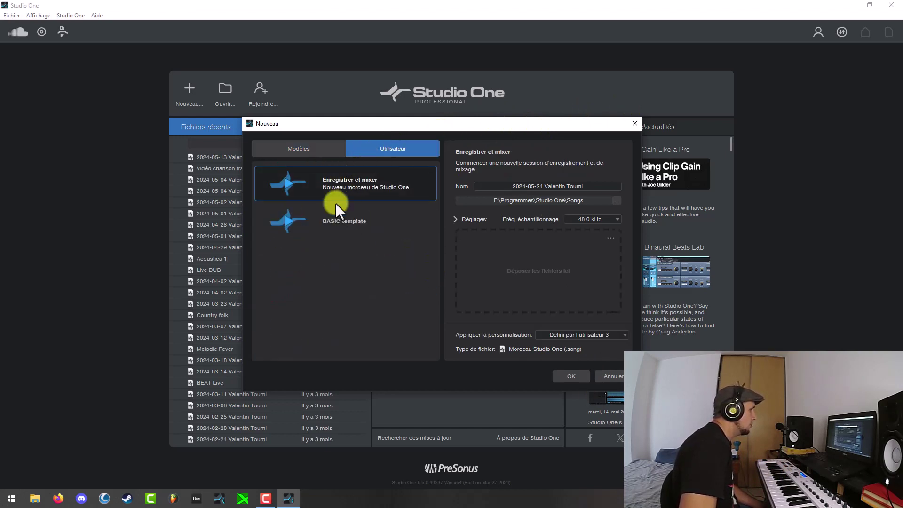
{"action": "left_click", "coordinate": [352, 229]}
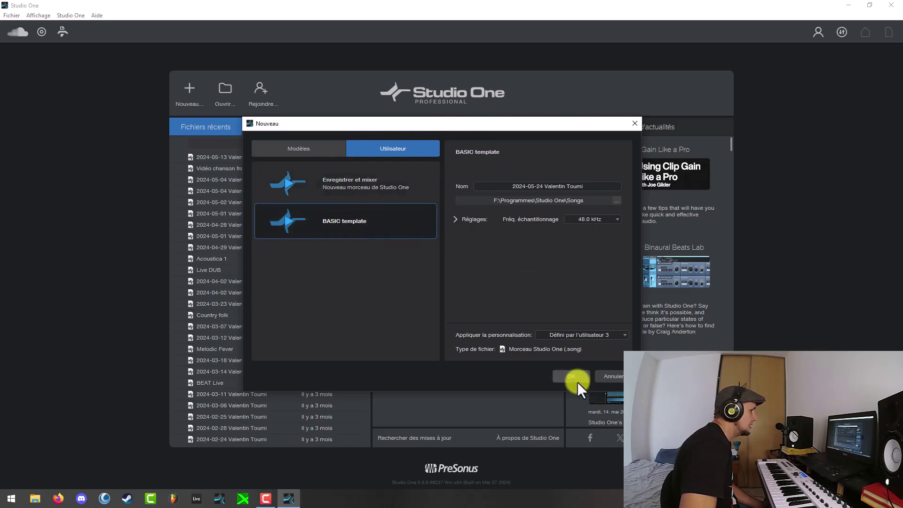
{"action": "left_click", "coordinate": [564, 375]}
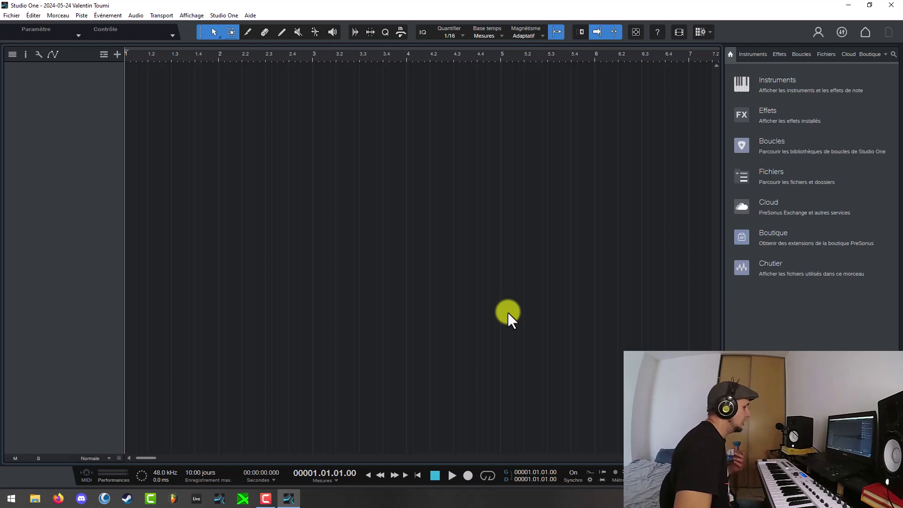
- Look at the mixing console and close it again
{"action": "key", "text": "F3"}
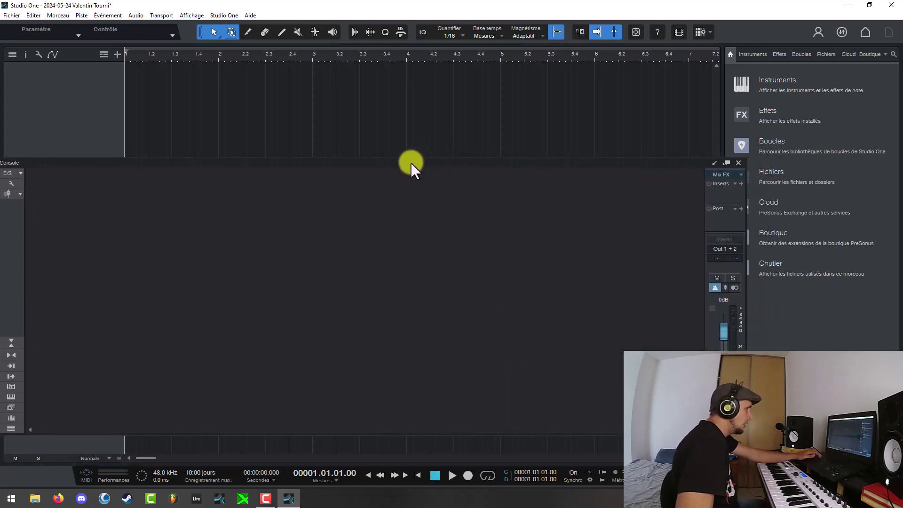
{"action": "left_click_drag", "start_coordinate": [750, 230], "coordinate": [722, 230]}
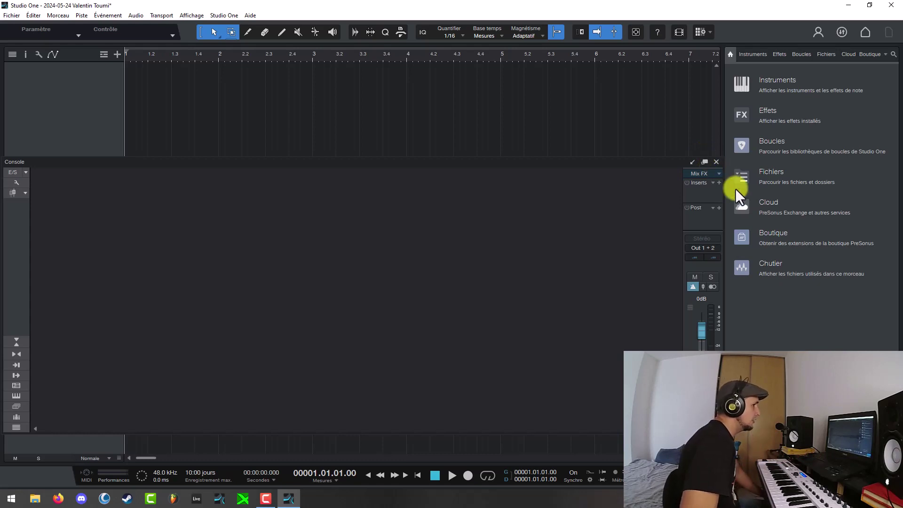
{"action": "left_click", "coordinate": [715, 163]}
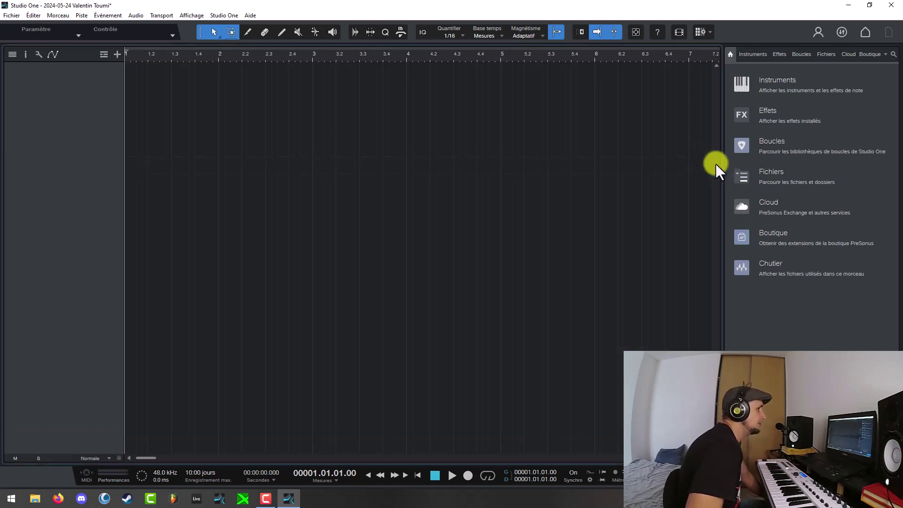
- Add the PreSonus Impact drum instrument from the instrument browser to a new track and reposition its window
{"action": "left_click", "coordinate": [749, 55]}
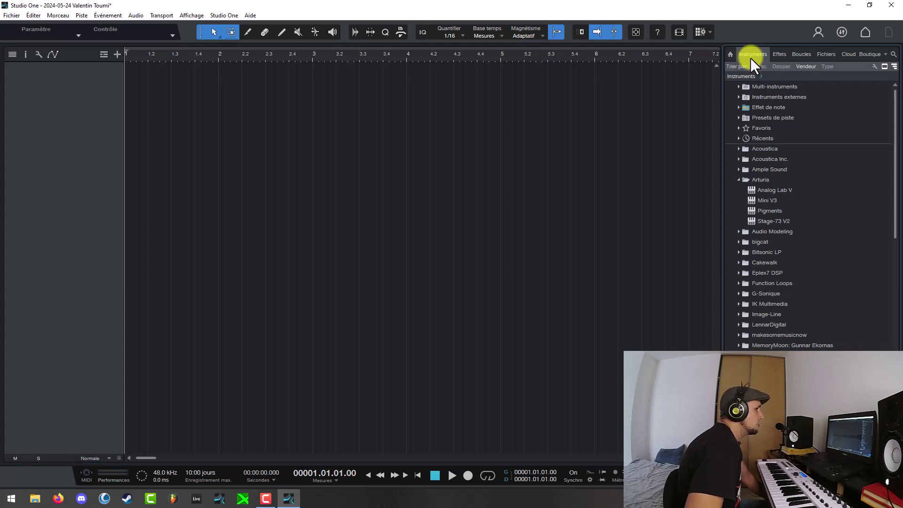
{"action": "scroll", "coordinate": [749, 337], "scroll_direction": "down", "scroll_amount": 5}
{"action": "mouse_move", "coordinate": [750, 337]}
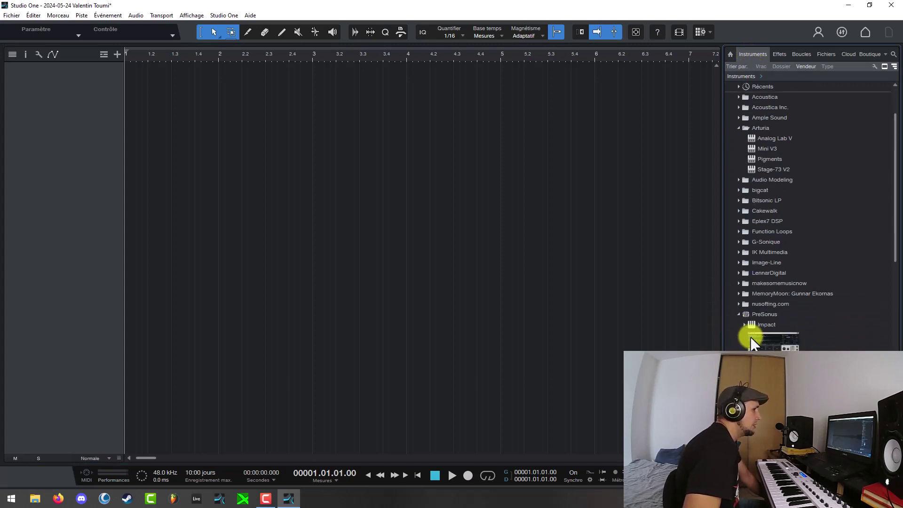
{"action": "left_click_drag", "start_coordinate": [775, 345], "coordinate": [59, 102]}
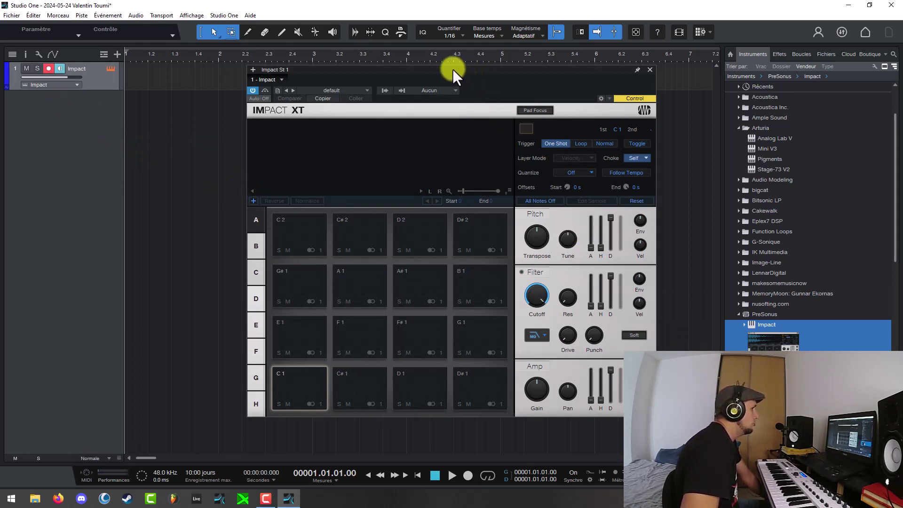
{"action": "left_click_drag", "start_coordinate": [458, 69], "coordinate": [441, 66]}
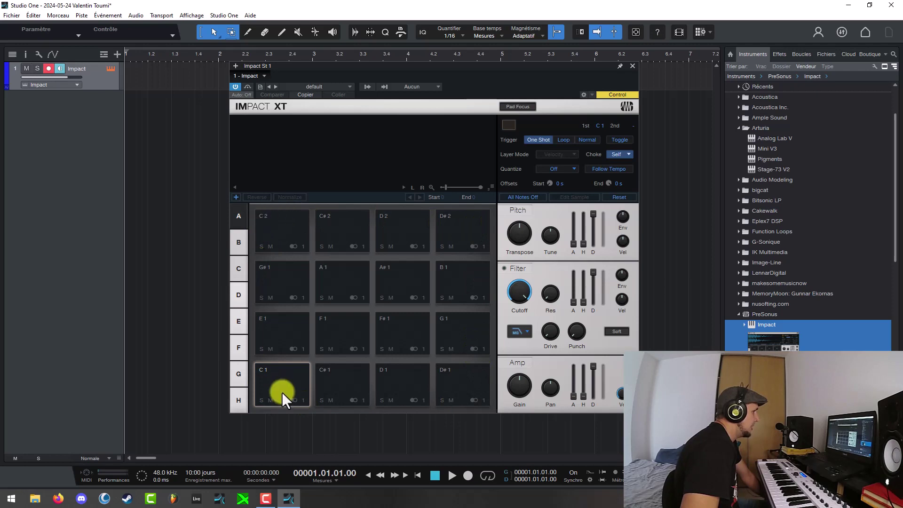
- Examine the other pad banks in Impact XT and return to bank A
{"action": "left_click", "coordinate": [239, 241]}
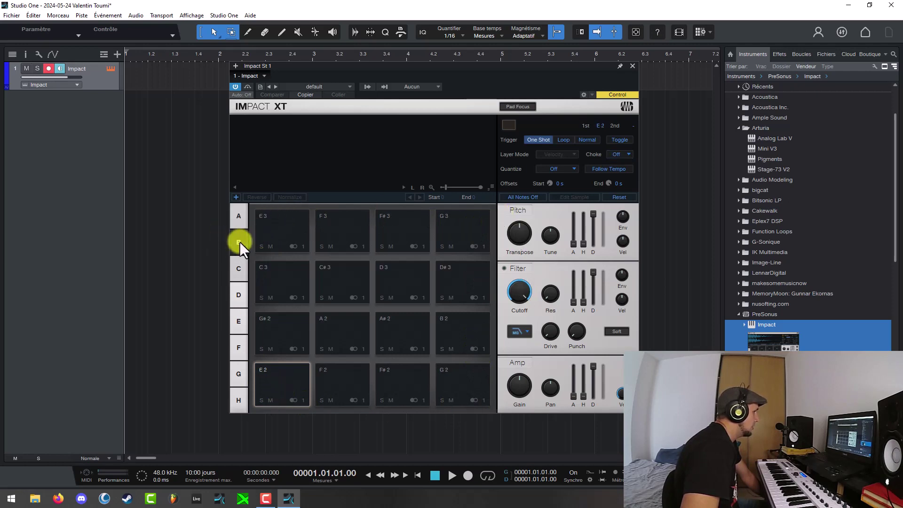
{"action": "left_click", "coordinate": [238, 268]}
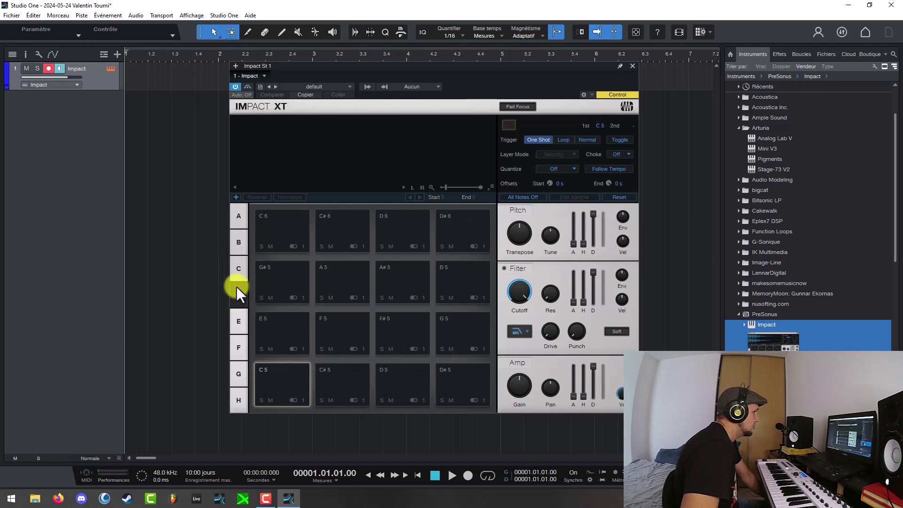
{"action": "left_click", "coordinate": [239, 233]}
{"action": "left_click", "coordinate": [239, 215]}
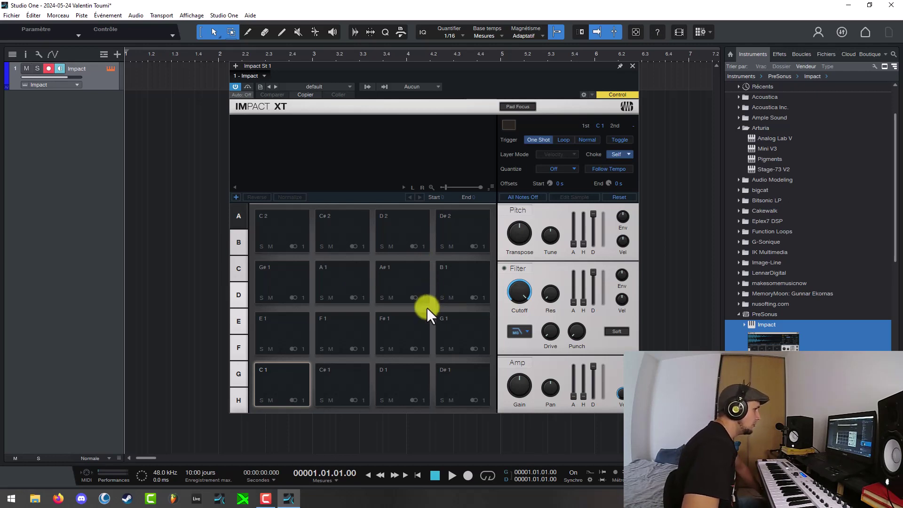
- Load the VAVA 1 preset in Impact XT, close the preset list and show pad bank H
{"action": "left_click_drag", "start_coordinate": [447, 69], "coordinate": [424, 71]}
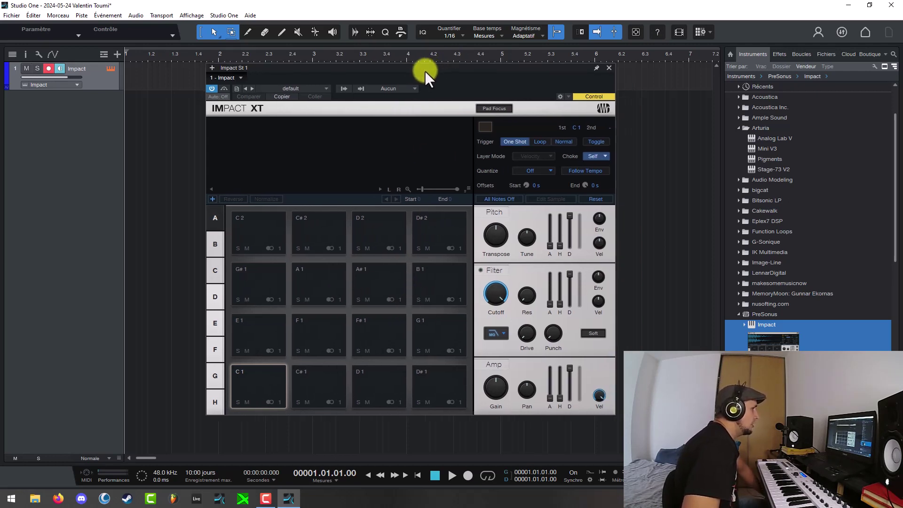
{"action": "left_click", "coordinate": [312, 90]}
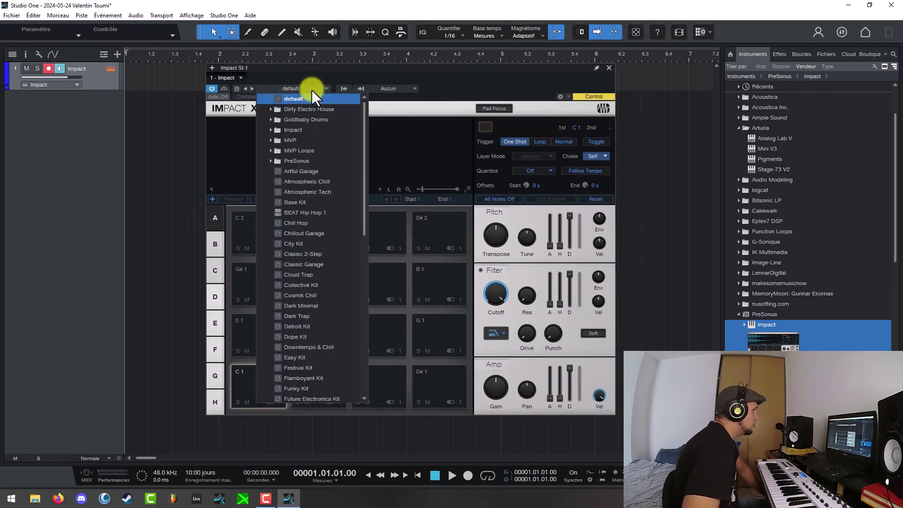
{"action": "left_click_drag", "start_coordinate": [364, 106], "coordinate": [372, 268]}
{"action": "scroll", "coordinate": [298, 399], "scroll_direction": "down", "scroll_amount": 1}
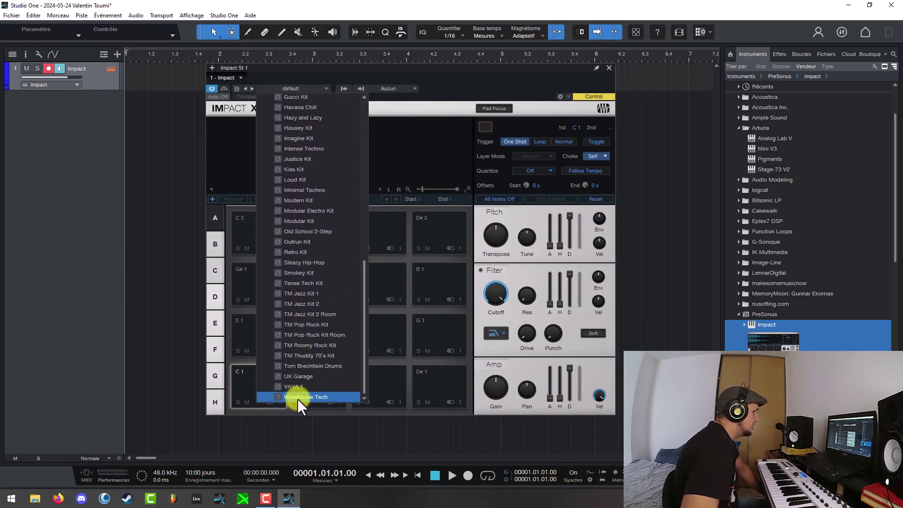
{"action": "left_click", "coordinate": [294, 388]}
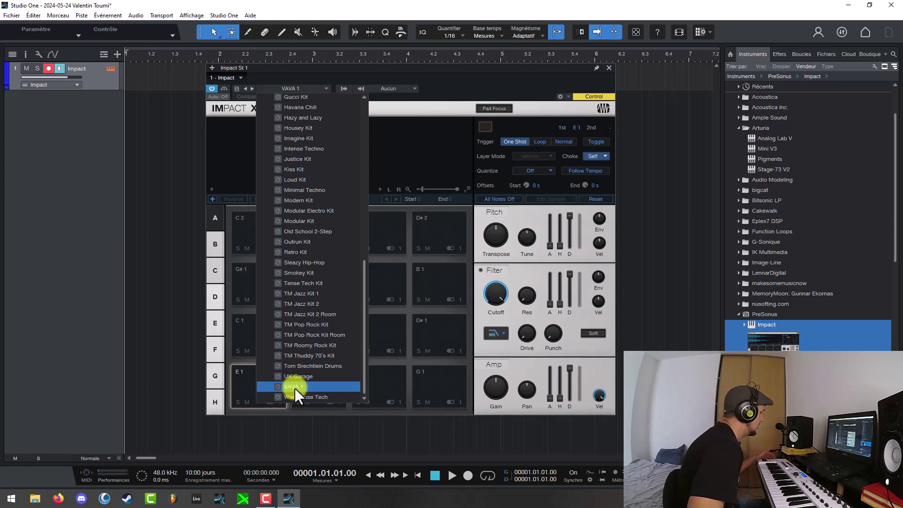
{"action": "left_click", "coordinate": [220, 400]}
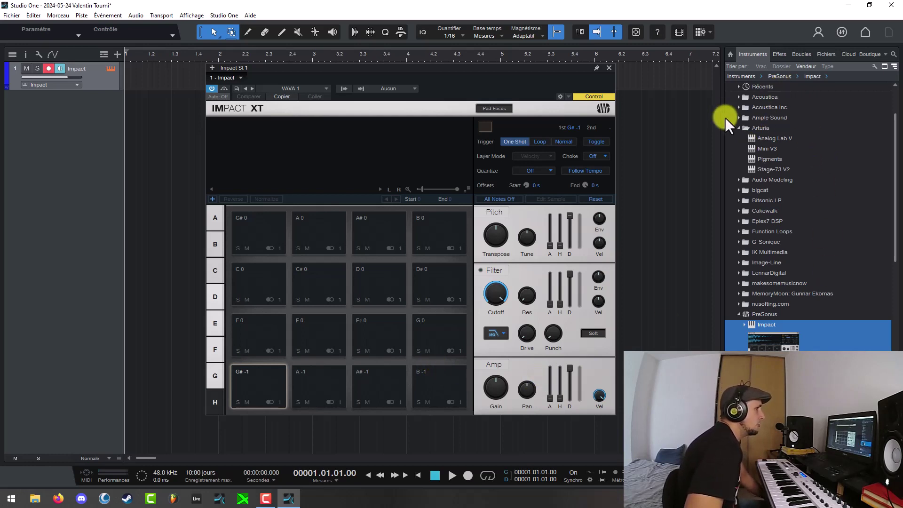
- Collapse the Arturia instrument folder and switch the browser to the file view
{"action": "left_click", "coordinate": [738, 128]}
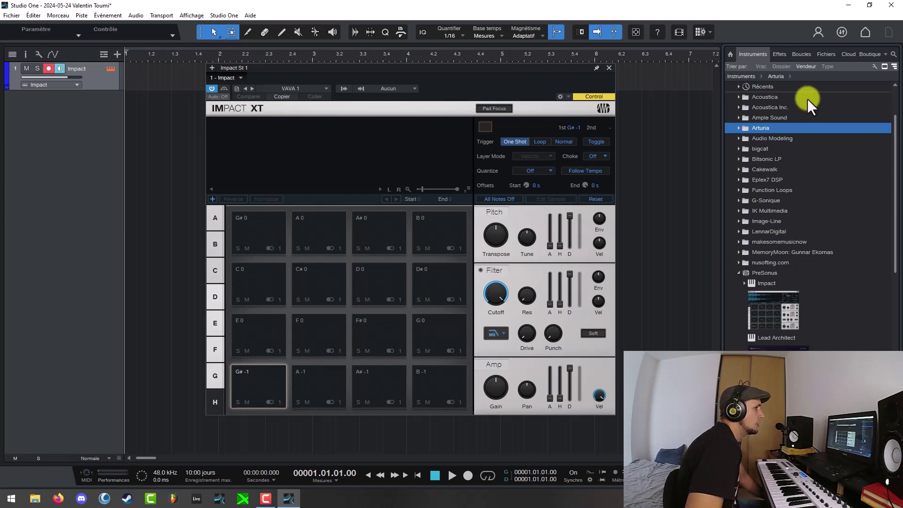
{"action": "left_click", "coordinate": [825, 54]}
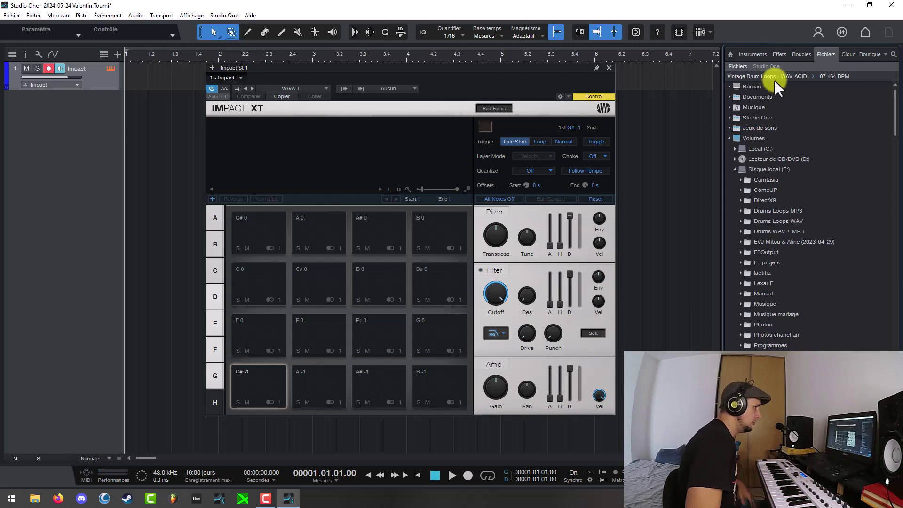
- Look through the drum kits in the Impact XT preset list and close it without choosing one
{"action": "left_click", "coordinate": [316, 89]}
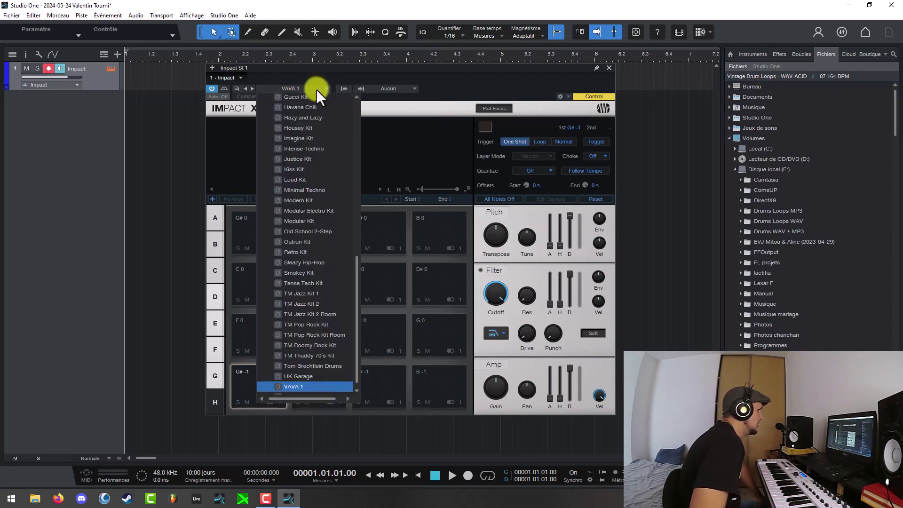
{"action": "scroll", "coordinate": [287, 202], "scroll_direction": "up", "scroll_amount": 2}
{"action": "scroll", "coordinate": [289, 206], "scroll_direction": "up", "scroll_amount": 1}
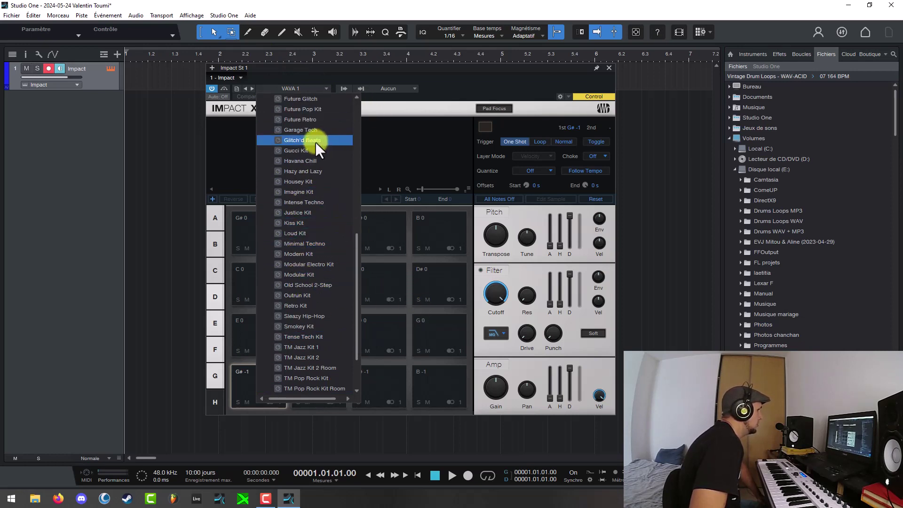
{"action": "left_click", "coordinate": [473, 79]}
- Collapse the Samples folder and drive E:, and open the Audio/Samples folder on the Lexar (F:) drive
{"action": "scroll", "coordinate": [777, 336], "scroll_direction": "down", "scroll_amount": 2}
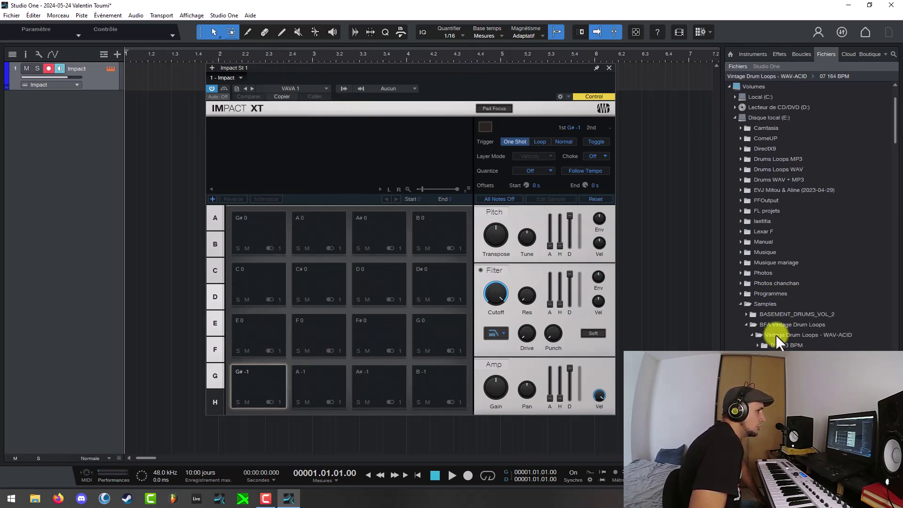
{"action": "scroll", "coordinate": [751, 326], "scroll_direction": "down", "scroll_amount": 2}
{"action": "left_click", "coordinate": [741, 262]}
{"action": "scroll", "coordinate": [739, 264], "scroll_direction": "up", "scroll_amount": 4}
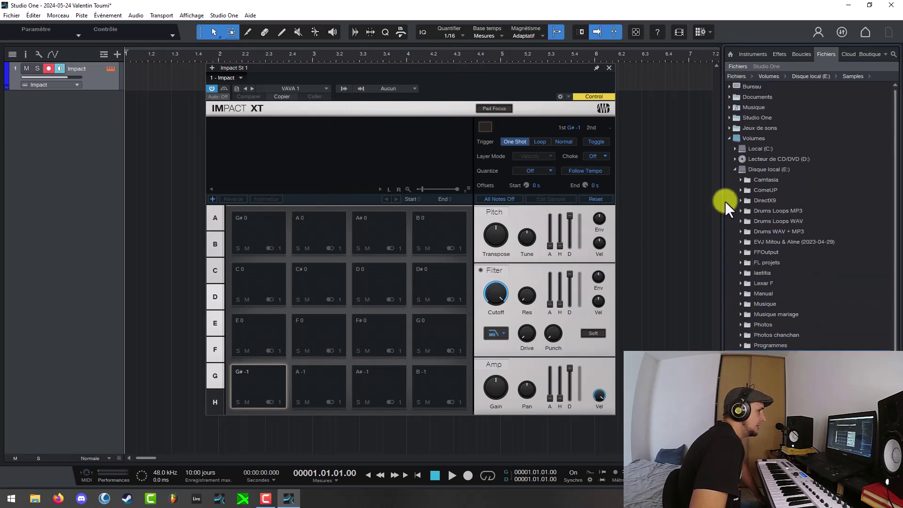
{"action": "left_click", "coordinate": [737, 169]}
{"action": "left_click", "coordinate": [735, 179]}
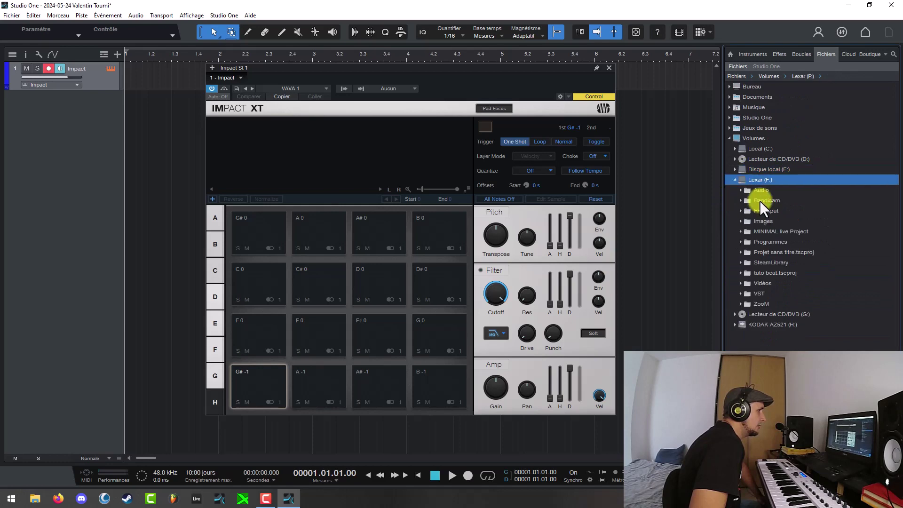
{"action": "left_click", "coordinate": [739, 190]}
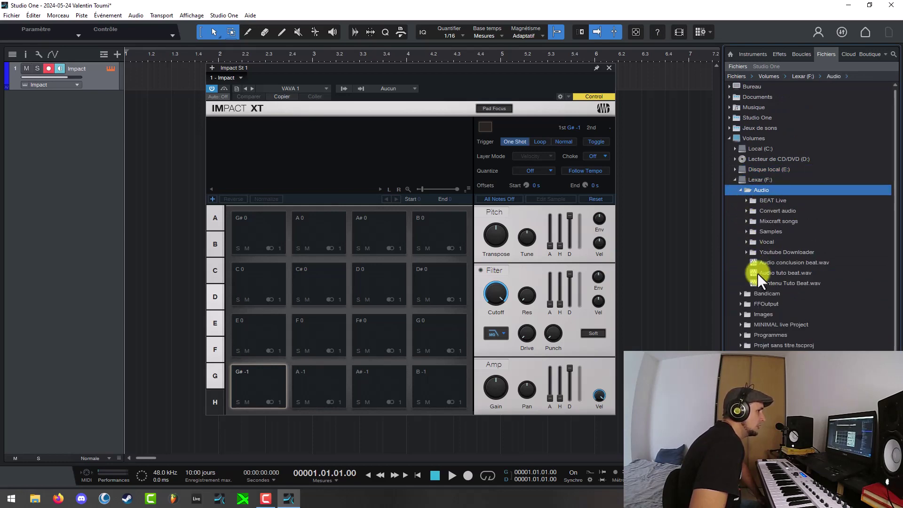
{"action": "left_click", "coordinate": [747, 233]}
- Open the "VET1 Bassdrum Soft Deep Punchy" folder under VMT1 Bassdrums in the Vengeance Melodic Techno V1 sample pack
{"action": "scroll", "coordinate": [747, 331], "scroll_direction": "down", "scroll_amount": 3}
{"action": "scroll", "coordinate": [754, 335], "scroll_direction": "down", "scroll_amount": 1}
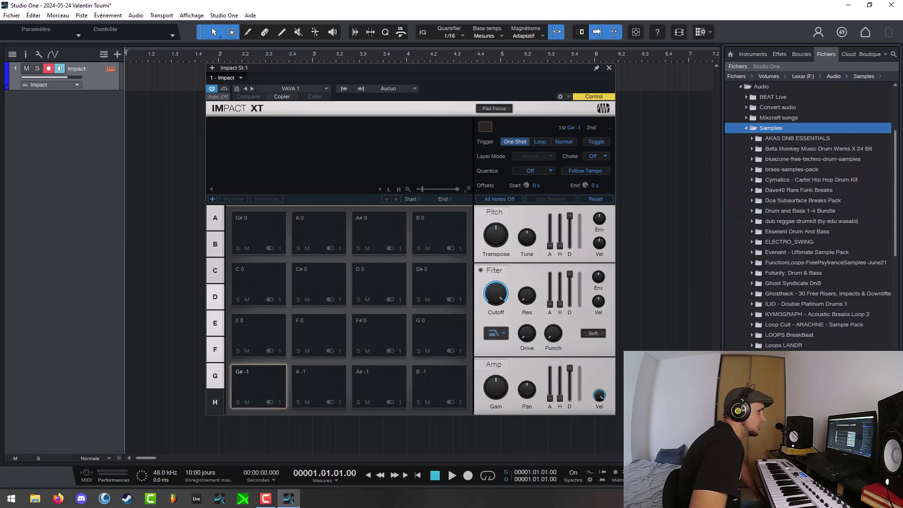
{"action": "scroll", "coordinate": [809, 216], "scroll_direction": "down", "scroll_amount": 2}
{"action": "scroll", "coordinate": [831, 216], "scroll_direction": "down", "scroll_amount": 4}
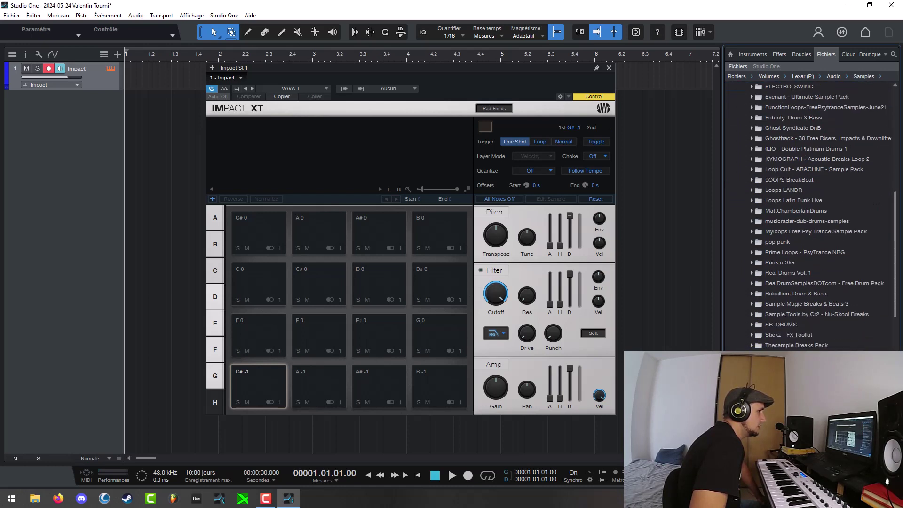
{"action": "left_click", "coordinate": [754, 351]}
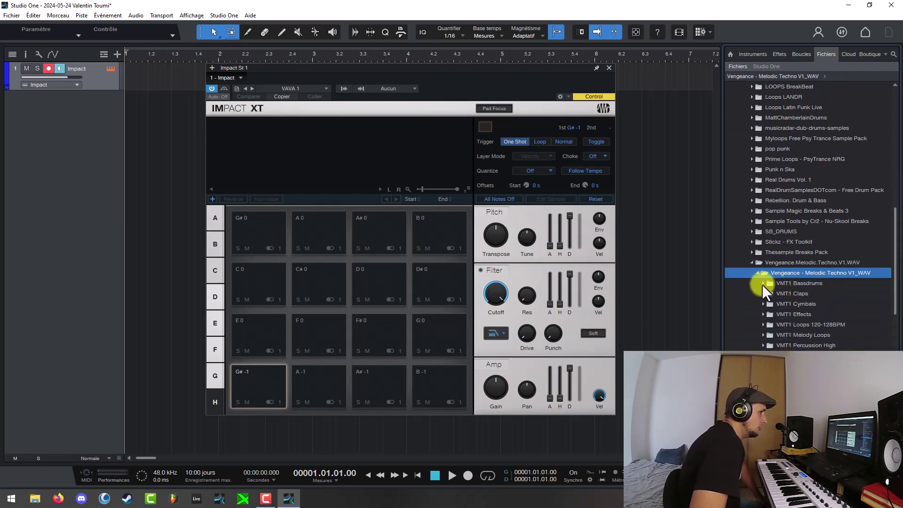
{"action": "left_click", "coordinate": [761, 284]}
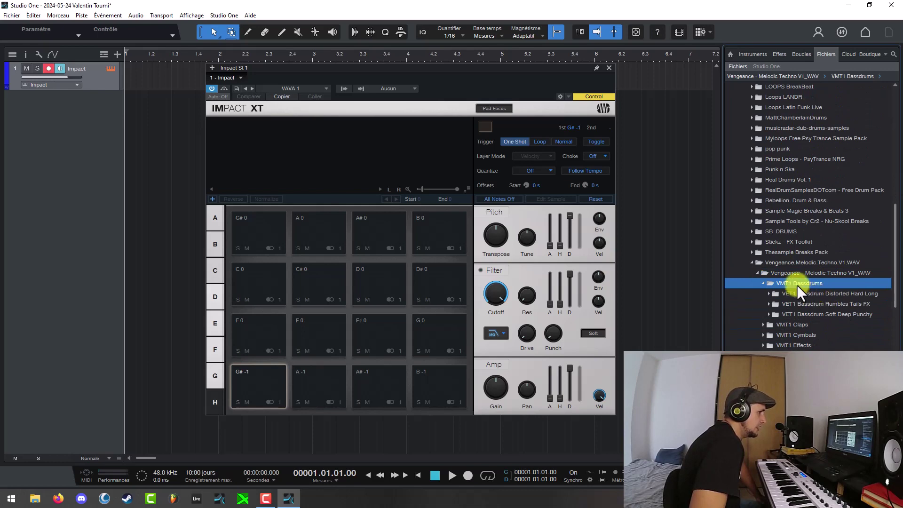
{"action": "left_click", "coordinate": [797, 315]}
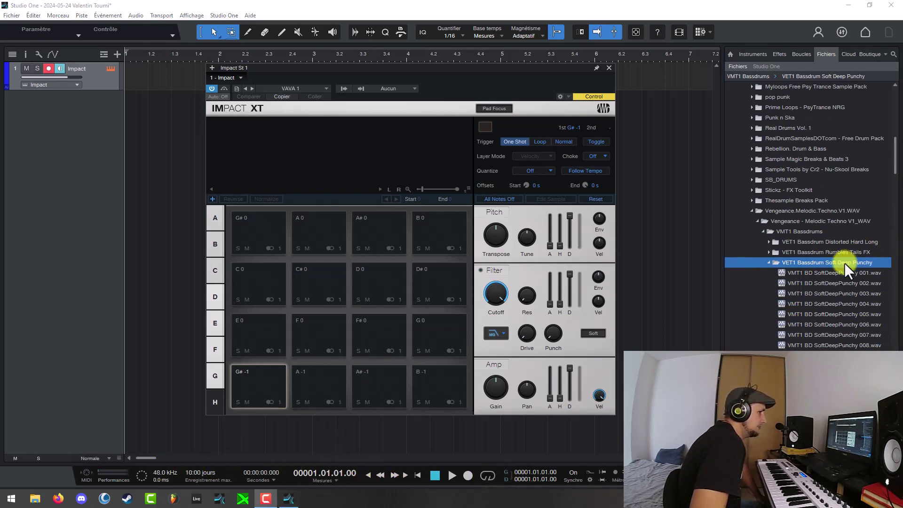
- Audition the first SoftDeepPunchy bassdrum samples and load VMT1 BD SoftDeepPunchy 003 onto pad C 0
{"action": "left_click", "coordinate": [830, 273]}
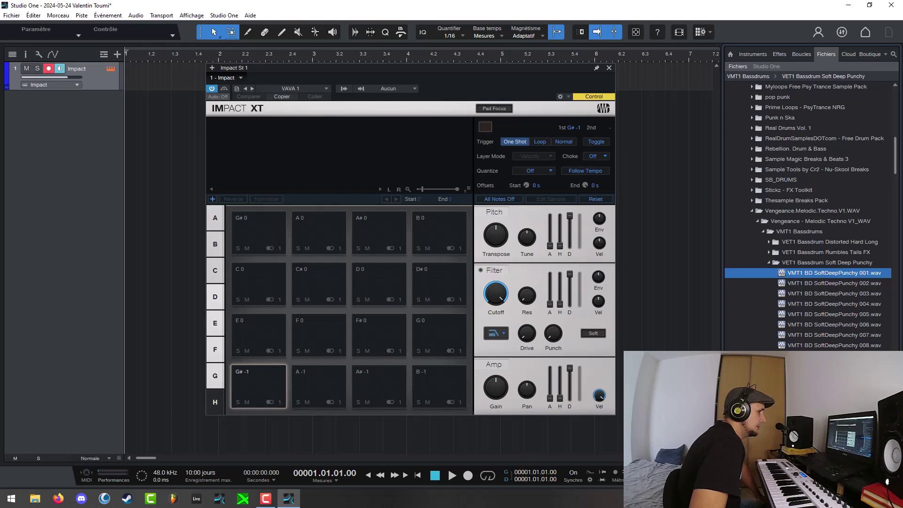
{"action": "left_click", "coordinate": [812, 283]}
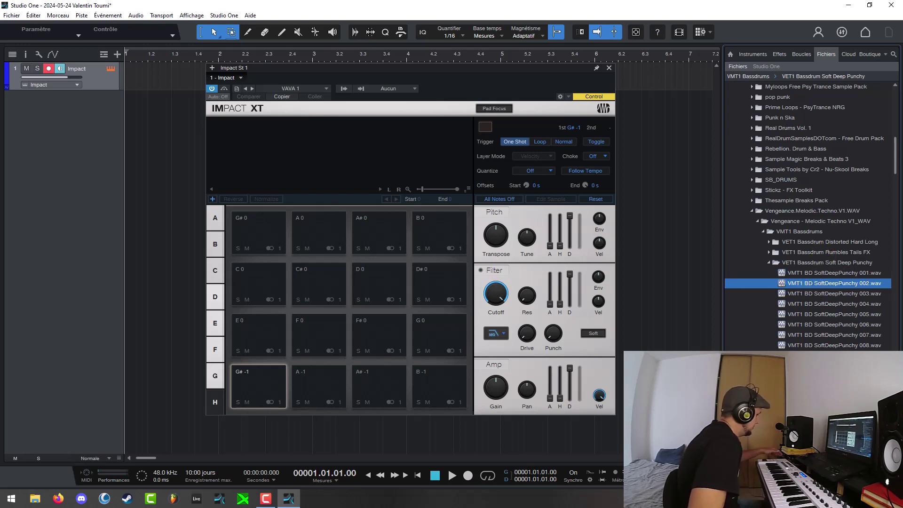
{"action": "left_click", "coordinate": [824, 295]}
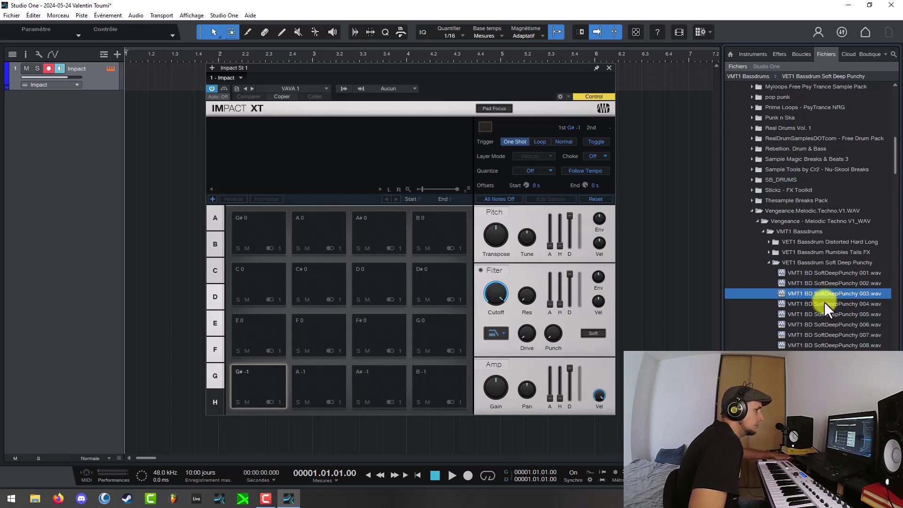
{"action": "left_click", "coordinate": [819, 293]}
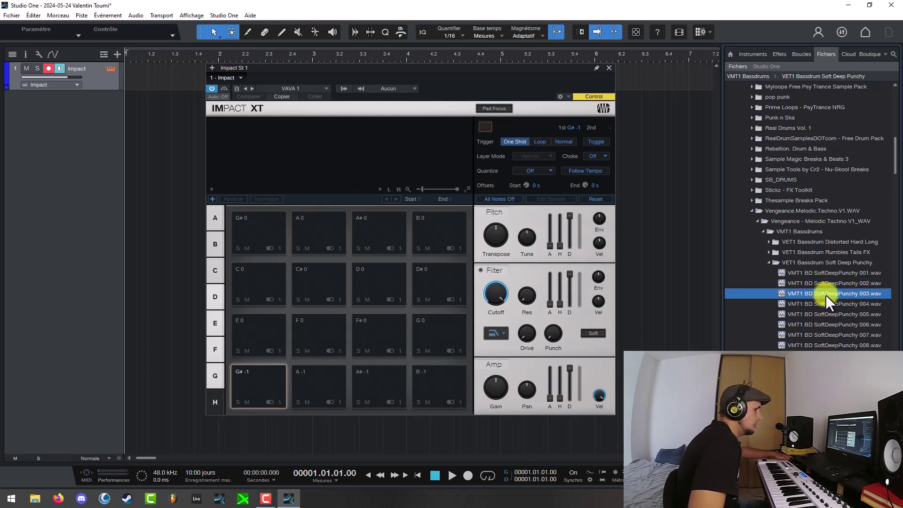
{"action": "left_click_drag", "start_coordinate": [825, 294], "coordinate": [252, 282]}
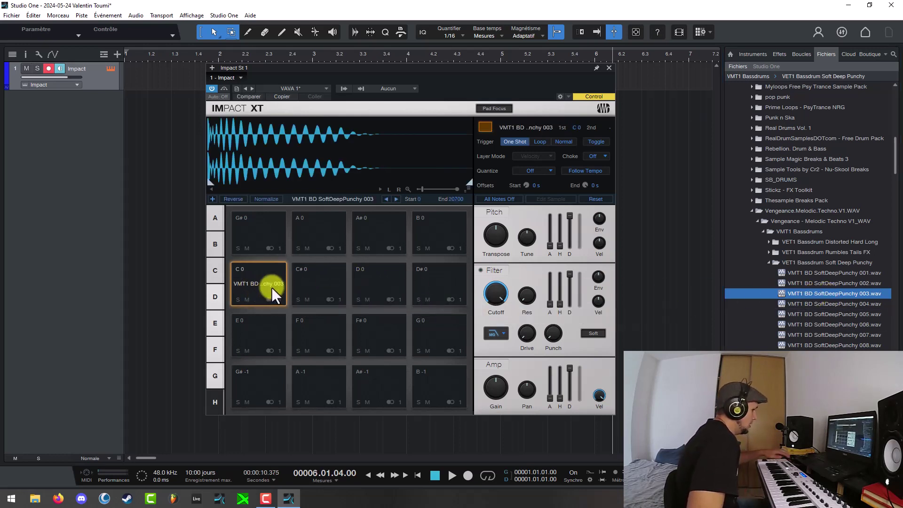
- Show the console and lower the main output level to about -9.5 dB, playing the kick pad to check it
{"action": "key", "text": "F3"}
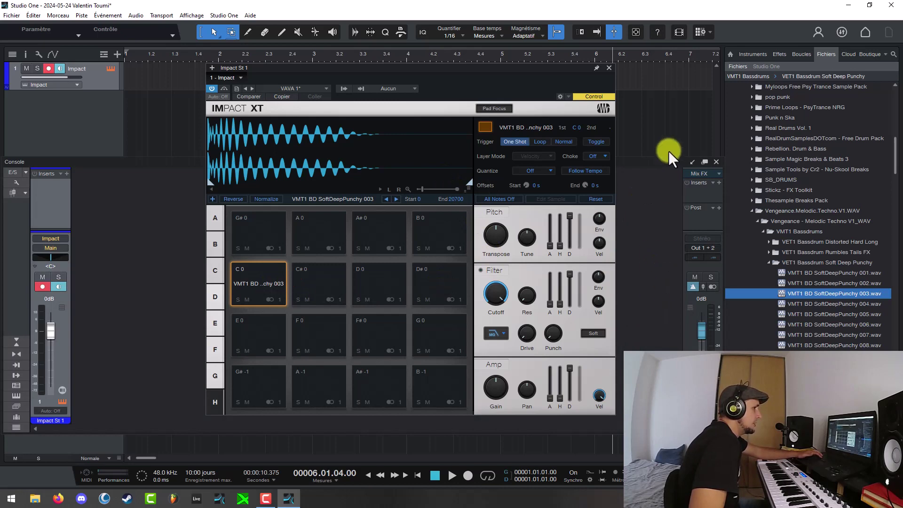
{"action": "left_click_drag", "start_coordinate": [701, 331], "coordinate": [703, 348]}
{"action": "left_click", "coordinate": [253, 277]}
{"action": "left_click", "coordinate": [253, 279]}
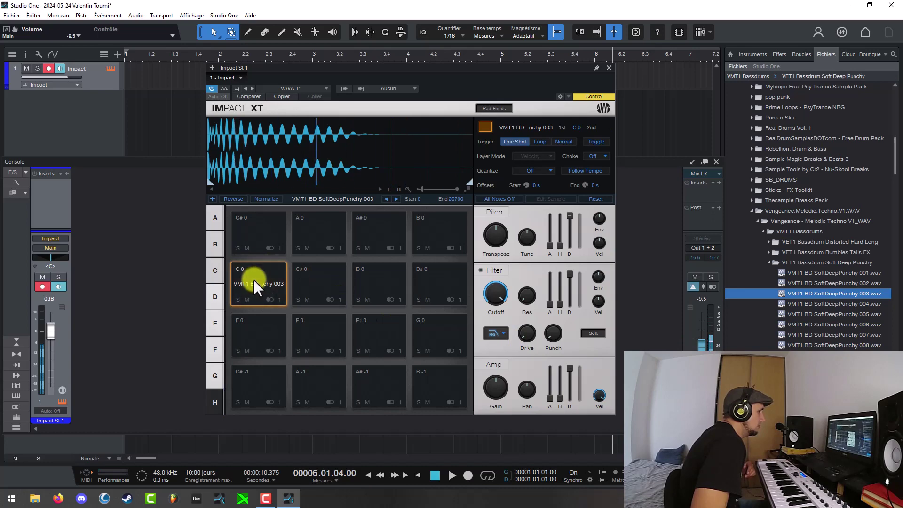
- Set the main output level to about -8.9 dB while testing the kick pad, and disarm recording on the Impact track
{"action": "left_click", "coordinate": [703, 347]}
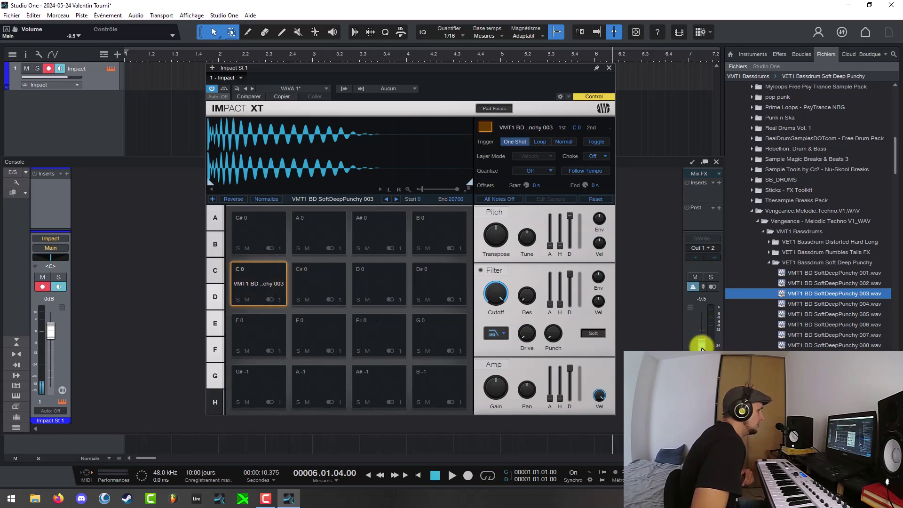
{"action": "left_click", "coordinate": [252, 278]}
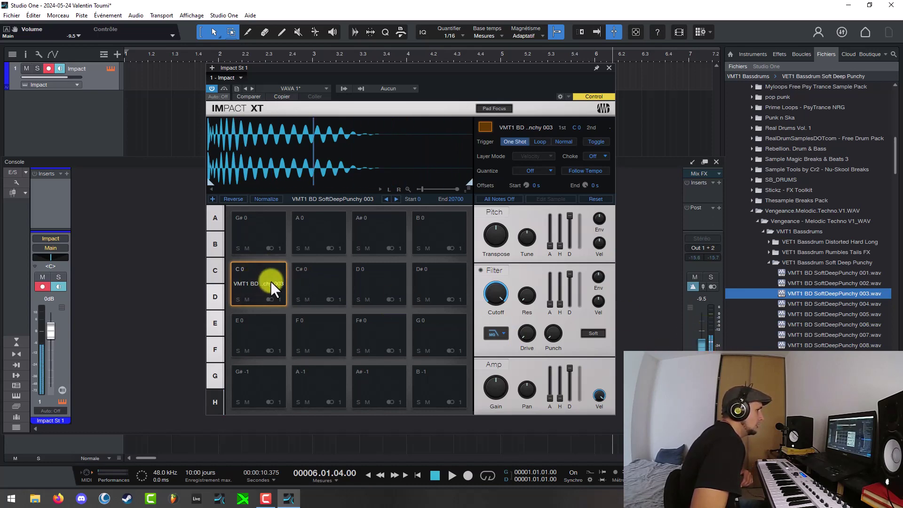
{"action": "left_click", "coordinate": [261, 282]}
{"action": "left_click", "coordinate": [262, 280]}
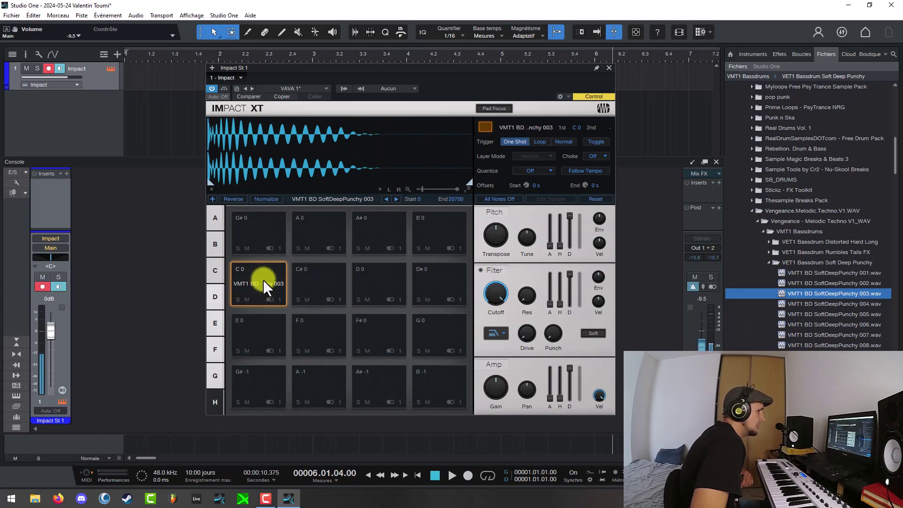
{"action": "left_click", "coordinate": [703, 345]}
{"action": "left_click_drag", "start_coordinate": [702, 344], "coordinate": [700, 347]}
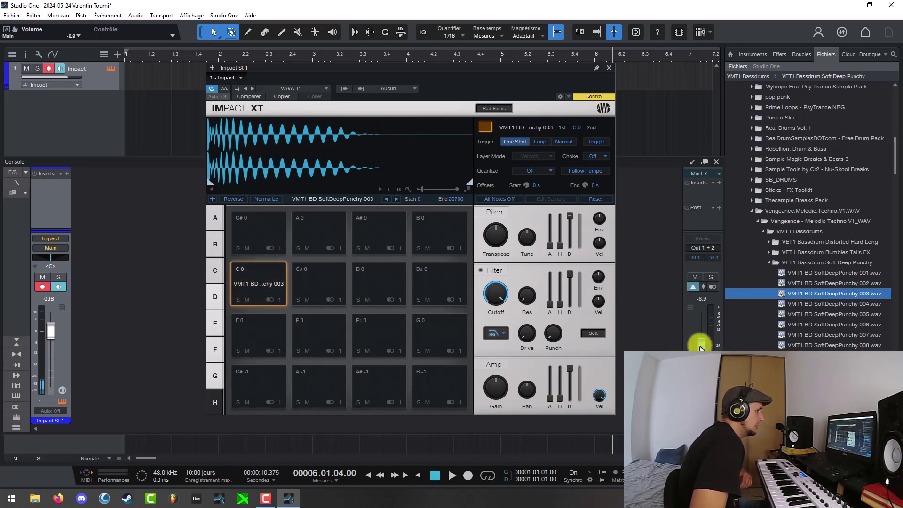
{"action": "left_click", "coordinate": [42, 286]}
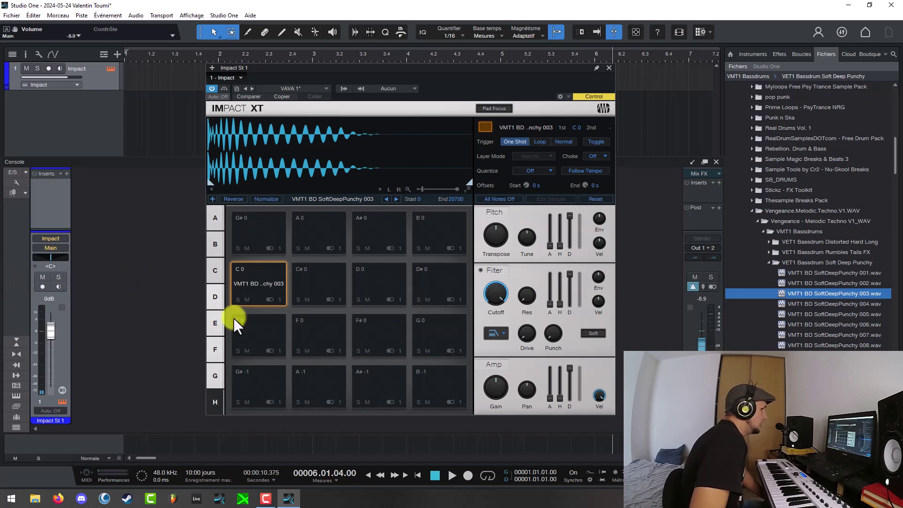
- Collapse the bassdrum folders and open the VMT1 Claps folder of the Vengeance sample pack
{"action": "left_click", "coordinate": [767, 261]}
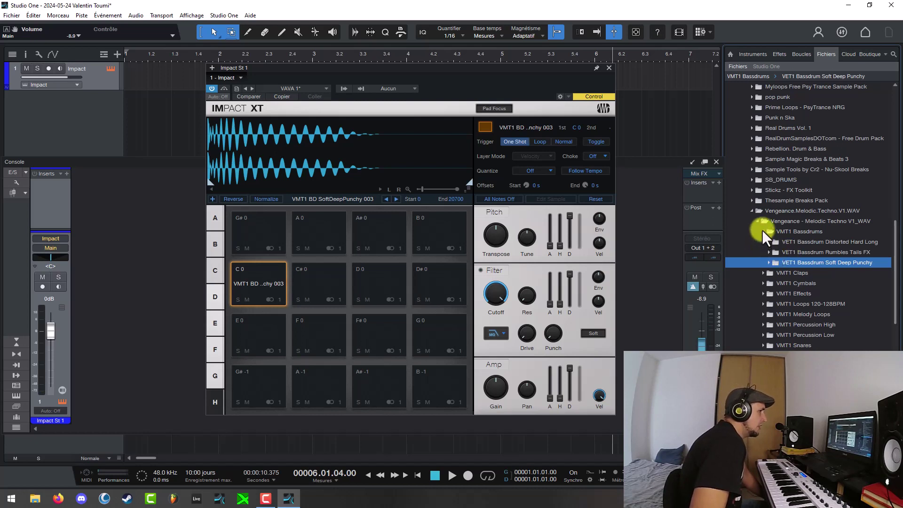
{"action": "left_click", "coordinate": [762, 230]}
{"action": "left_click", "coordinate": [763, 242]}
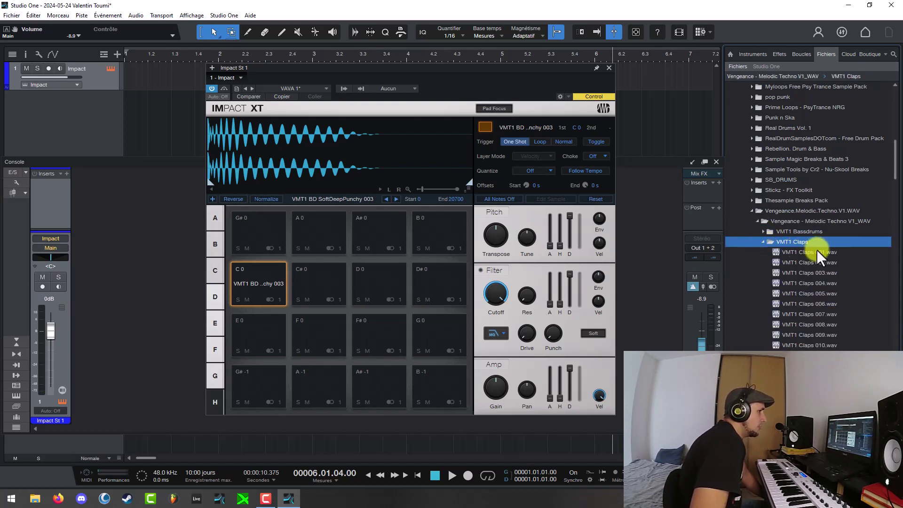
- Audition the first clap samples and load VMT1 Claps 006 onto pad C# 0
{"action": "left_click", "coordinate": [804, 252]}
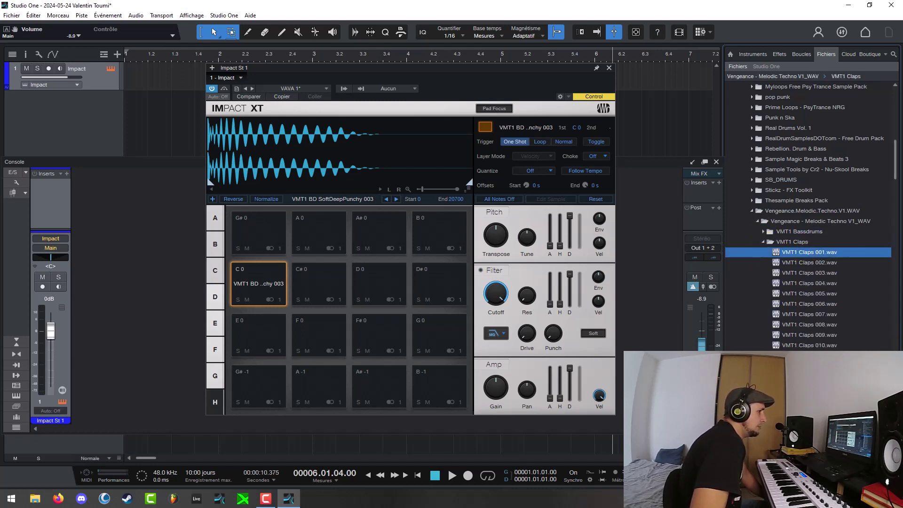
{"action": "left_click", "coordinate": [799, 269]}
{"action": "left_click", "coordinate": [796, 264]}
{"action": "left_click", "coordinate": [793, 275]}
{"action": "left_click", "coordinate": [794, 283]}
{"action": "left_click", "coordinate": [801, 294]}
{"action": "left_click", "coordinate": [799, 304]}
{"action": "left_click", "coordinate": [800, 314]}
{"action": "left_click", "coordinate": [794, 304]}
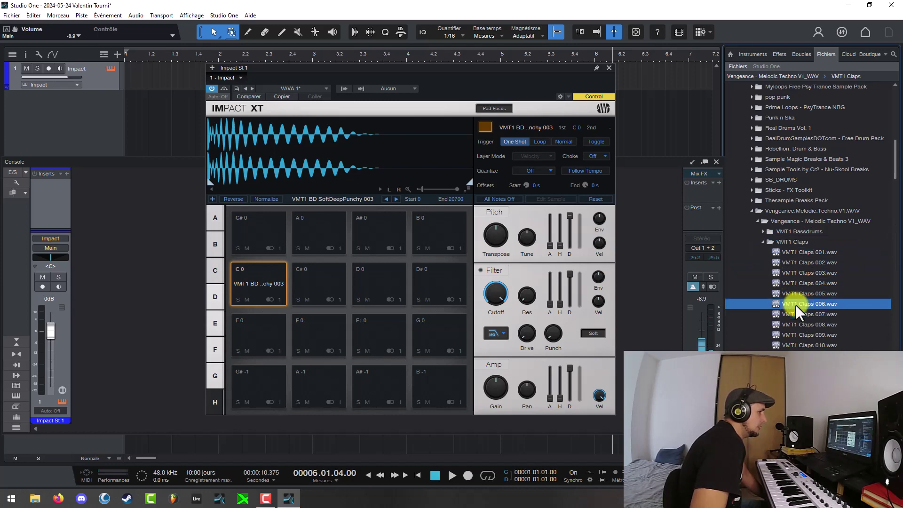
{"action": "left_click", "coordinate": [800, 297]}
{"action": "left_click_drag", "start_coordinate": [800, 303], "coordinate": [312, 285]}
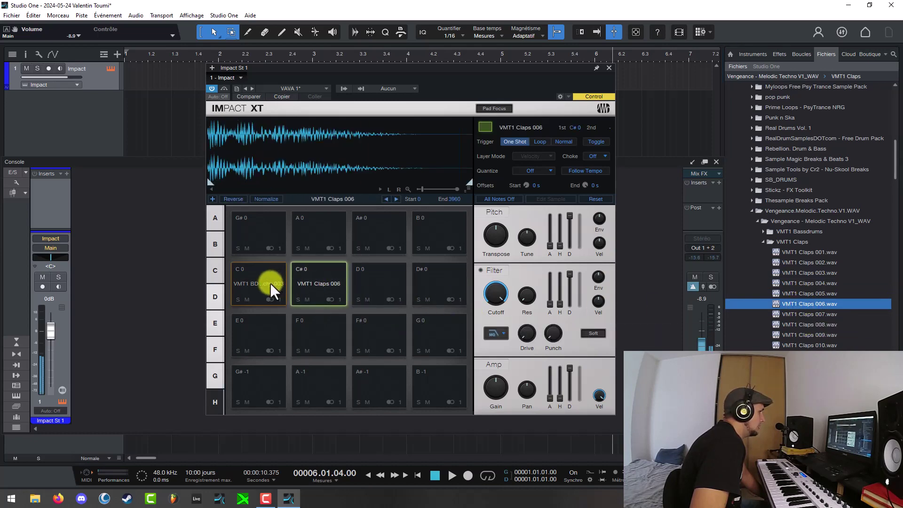
- Play the kick and clap pads alternately to hear how the two samples work together
{"action": "left_click", "coordinate": [271, 283]}
{"action": "left_click", "coordinate": [323, 281]}
{"action": "left_click", "coordinate": [284, 283]}
{"action": "left_click", "coordinate": [320, 281]}
{"action": "left_click", "coordinate": [273, 282]}
{"action": "left_click", "coordinate": [310, 281]}
{"action": "left_click", "coordinate": [253, 282]}
{"action": "left_click", "coordinate": [312, 284]}
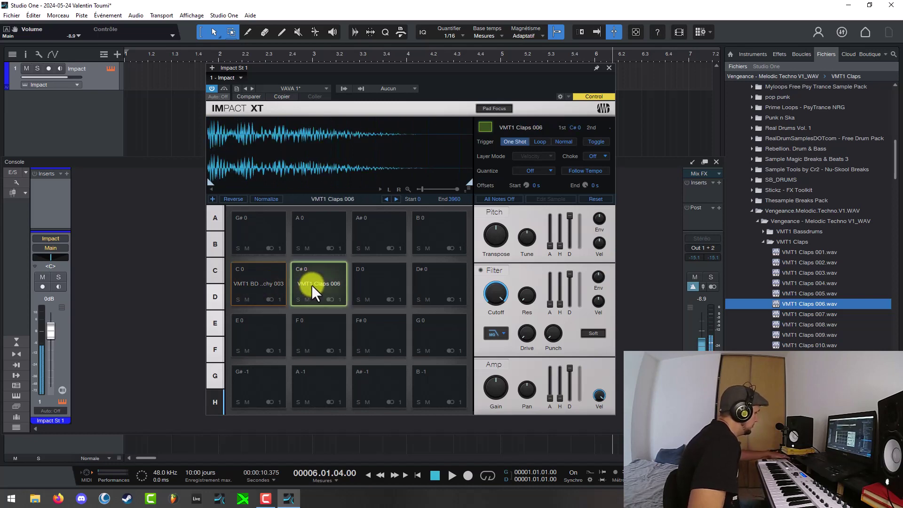
{"action": "left_click", "coordinate": [275, 288]}
{"action": "left_click", "coordinate": [320, 287]}
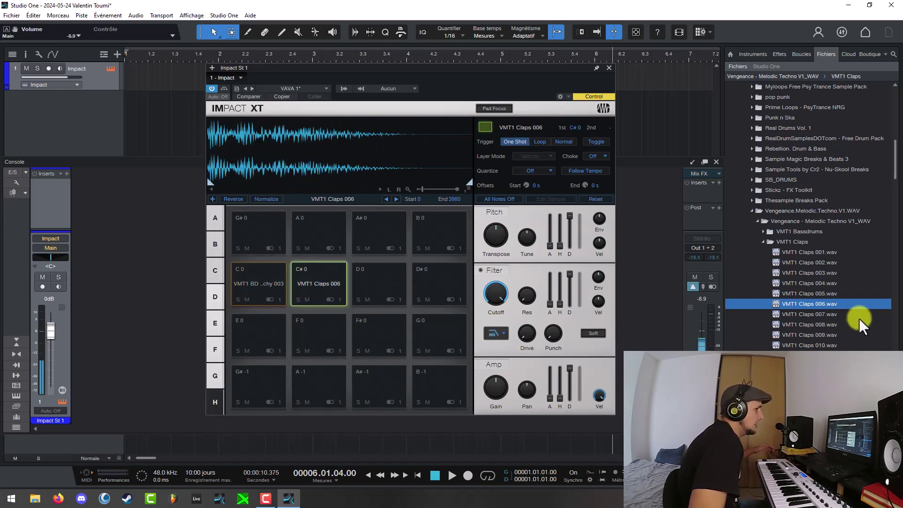
- Collapse the VMT1 Claps folder and open the VMT1 Closed Hihats folder under VMT1 Cymbals
{"action": "left_click", "coordinate": [762, 242]}
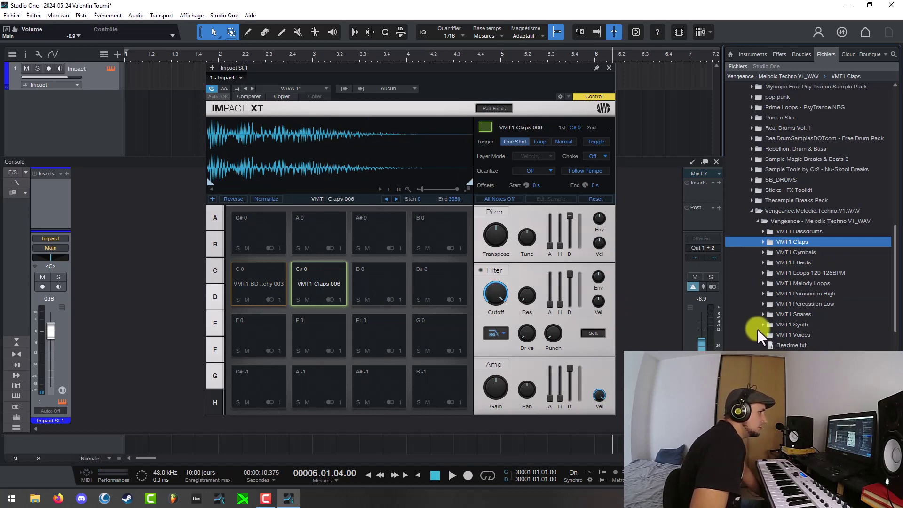
{"action": "left_click", "coordinate": [763, 252]}
{"action": "left_click", "coordinate": [773, 262]}
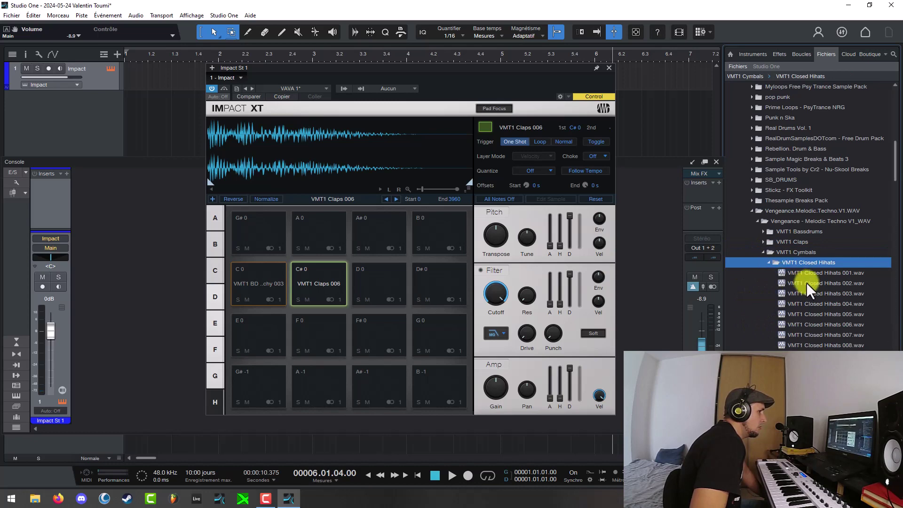
- Audition the closed hi-hat samples, load VMT1 Closed Hihats 002 onto pad D 0 and play it
{"action": "key", "text": "Down"}
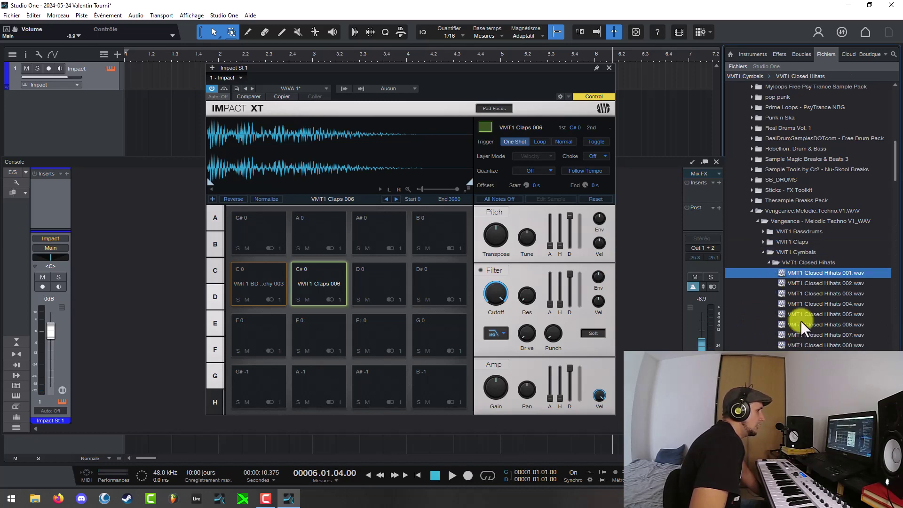
{"action": "left_click", "coordinate": [810, 284]}
{"action": "left_click", "coordinate": [806, 292]}
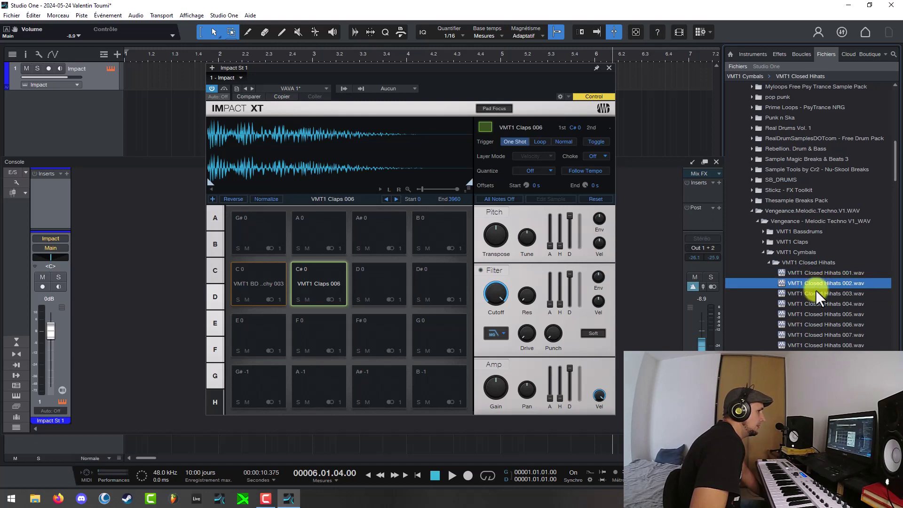
{"action": "left_click", "coordinate": [816, 305]}
{"action": "left_click", "coordinate": [819, 293]}
{"action": "left_click", "coordinate": [823, 274]}
{"action": "left_click", "coordinate": [826, 284]}
{"action": "left_click_drag", "start_coordinate": [824, 284], "coordinate": [382, 285]}
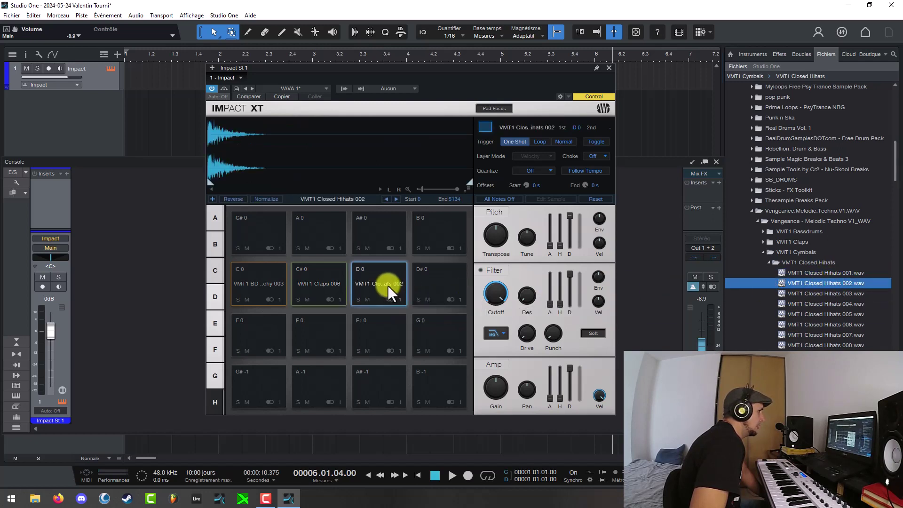
{"action": "left_click", "coordinate": [382, 282]}
{"action": "left_click", "coordinate": [383, 281]}
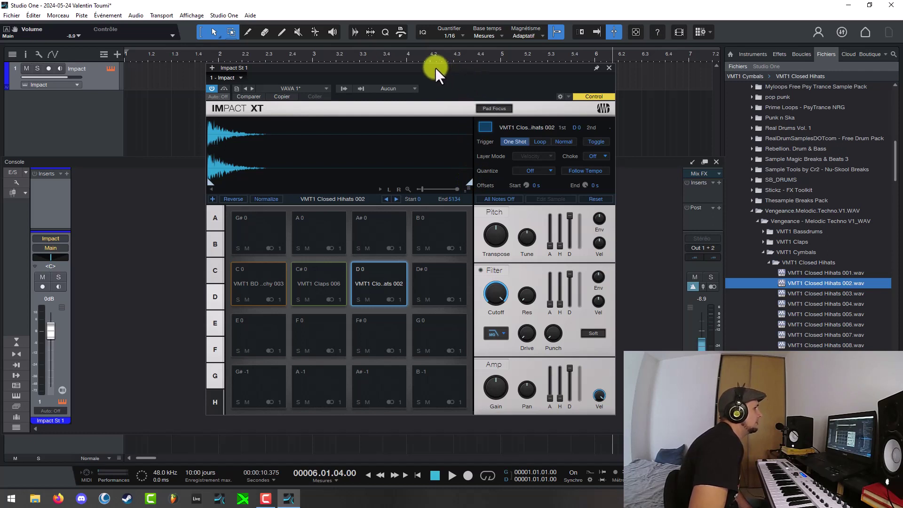
- Try the start and end trim and the reverse option on the closed hi-hat sample, playing its pad to compare
{"action": "left_click_drag", "start_coordinate": [436, 69], "coordinate": [438, 75]}
{"action": "mouse_move", "coordinate": [472, 190]}
{"action": "left_mouse_down"}
{"action": "mouse_move", "coordinate": [328, 191]}
{"action": "mouse_move", "coordinate": [371, 189]}
{"action": "mouse_move", "coordinate": [414, 206]}
{"action": "mouse_move", "coordinate": [409, 187]}
{"action": "mouse_move", "coordinate": [472, 189]}
{"action": "left_mouse_up"}
{"action": "left_click", "coordinate": [377, 295]}
{"action": "mouse_move", "coordinate": [212, 188]}
{"action": "left_mouse_down"}
{"action": "mouse_move", "coordinate": [230, 189]}
{"action": "mouse_move", "coordinate": [208, 188]}
{"action": "left_mouse_up"}
{"action": "left_click", "coordinate": [377, 290]}
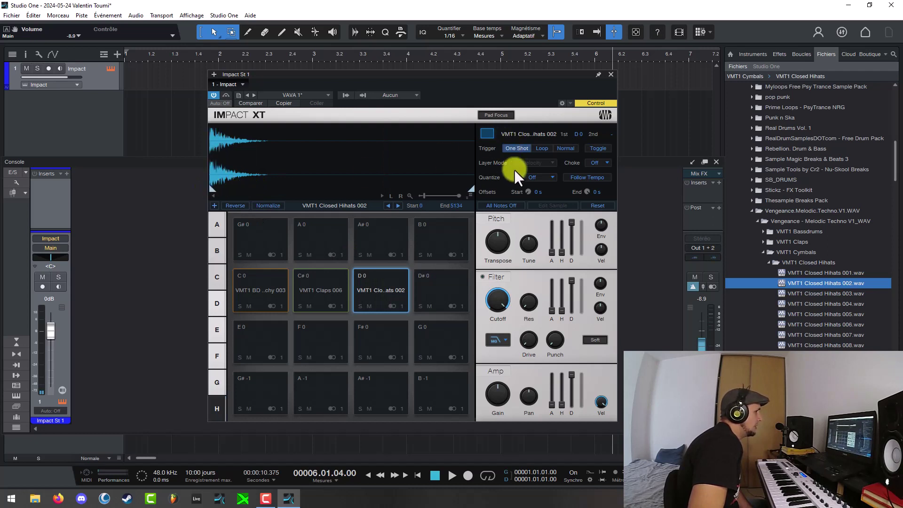
{"action": "left_click", "coordinate": [235, 206]}
{"action": "left_click", "coordinate": [372, 282]}
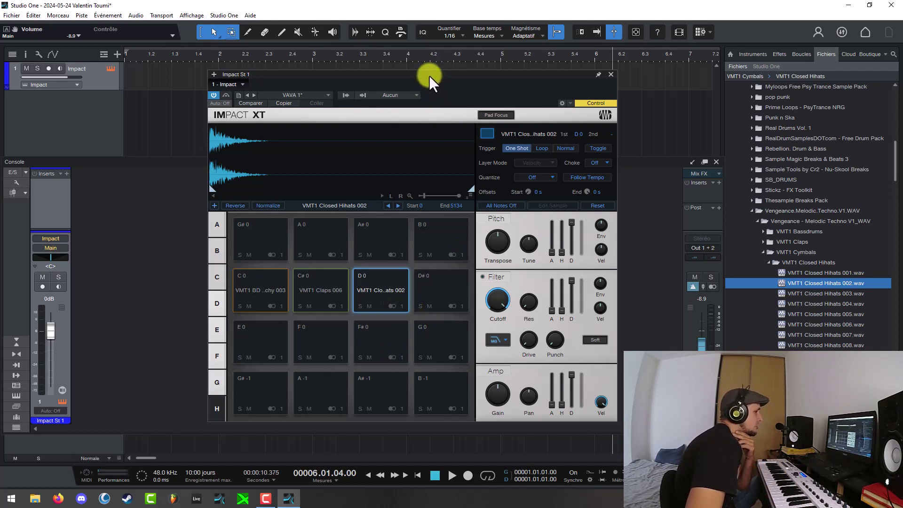
- Collapse the VMT1 Closed Hihats folder and open the VMT1 Open Hihats folder
{"action": "left_click_drag", "start_coordinate": [434, 77], "coordinate": [428, 81]}
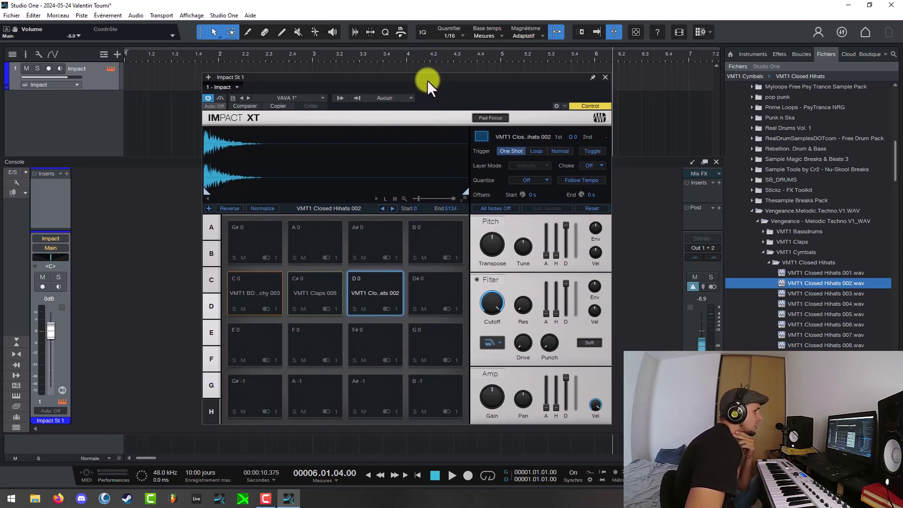
{"action": "left_click", "coordinate": [769, 262]}
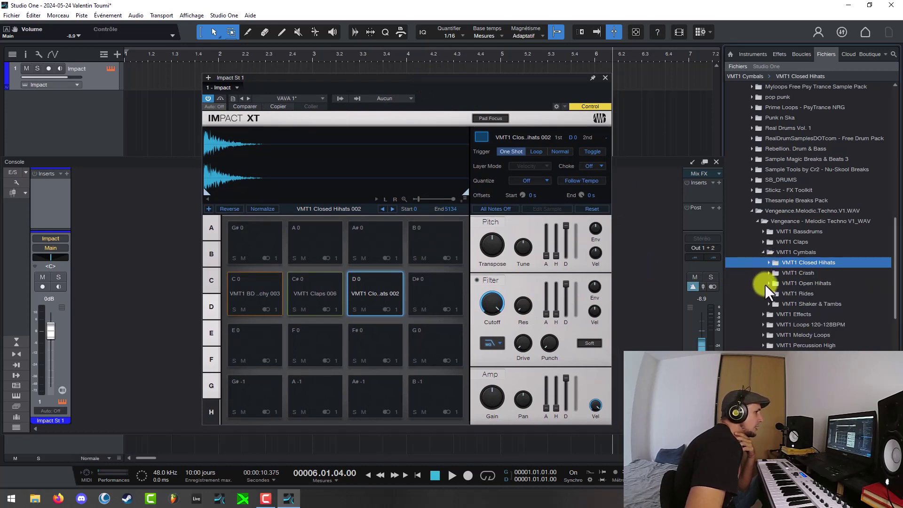
{"action": "left_click", "coordinate": [768, 283]}
- Audition the open hi-hat samples and load VMT1 Open Hihats 003 onto pad D# 0
{"action": "left_click", "coordinate": [824, 305]}
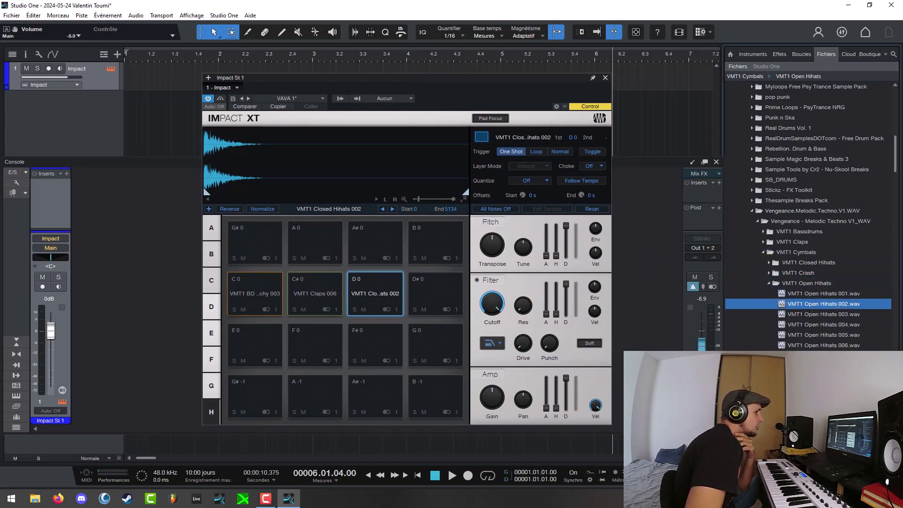
{"action": "left_click", "coordinate": [806, 332]}
{"action": "left_click", "coordinate": [806, 324]}
{"action": "left_click", "coordinate": [805, 314]}
{"action": "left_click", "coordinate": [806, 303]}
{"action": "left_click", "coordinate": [805, 314]}
{"action": "left_click", "coordinate": [807, 324]}
{"action": "left_click", "coordinate": [808, 314]}
{"action": "left_click_drag", "start_coordinate": [806, 314], "coordinate": [423, 292]}
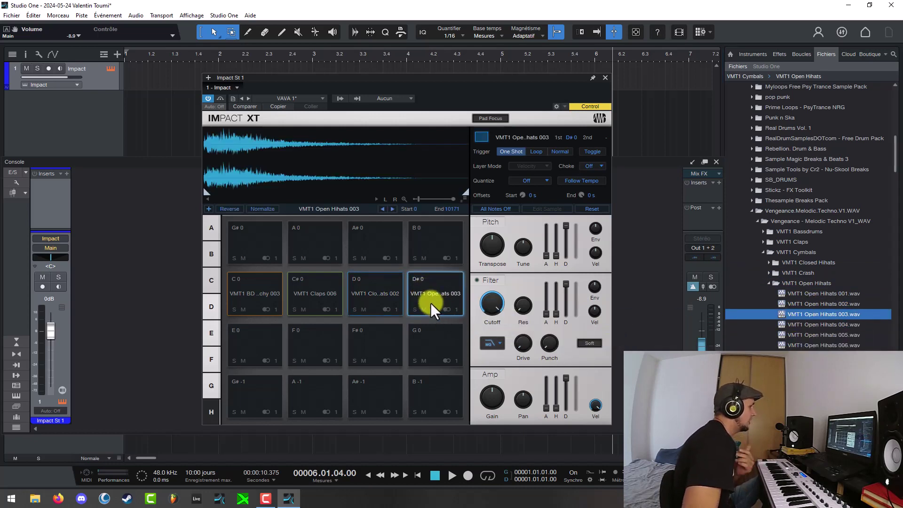
- Play the open hi-hat pad repeatedly to check its sound
{"action": "left_click", "coordinate": [431, 292]}
{"action": "left_click", "coordinate": [431, 293]}
{"action": "left_click", "coordinate": [431, 293]}
{"action": "left_click", "coordinate": [431, 292]}
{"action": "left_click", "coordinate": [431, 293]}
{"action": "left_click", "coordinate": [431, 293]}
{"action": "left_click", "coordinate": [431, 292]}
{"action": "left_click", "coordinate": [431, 292]}
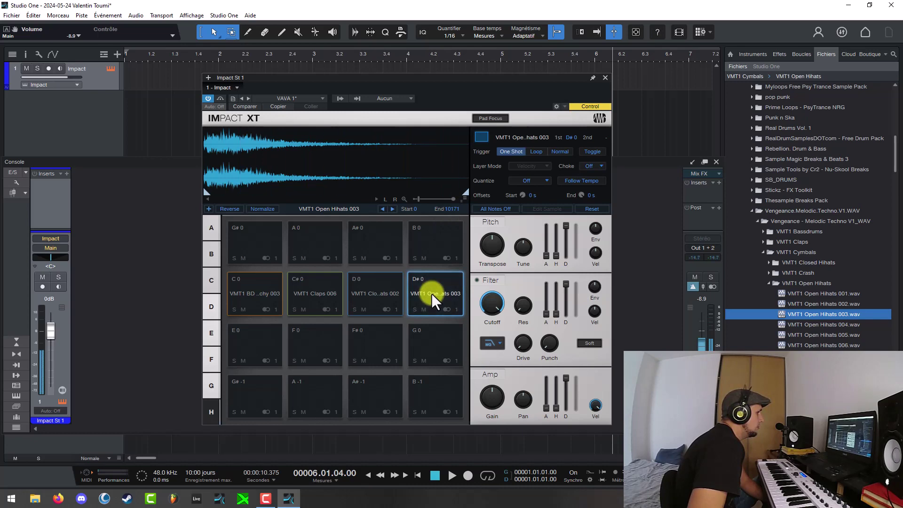
- Reopen the Impact XT instrument, play the kick, clap and closed hi-hat pads to check the kit, and close it
{"action": "left_click", "coordinate": [605, 77]}
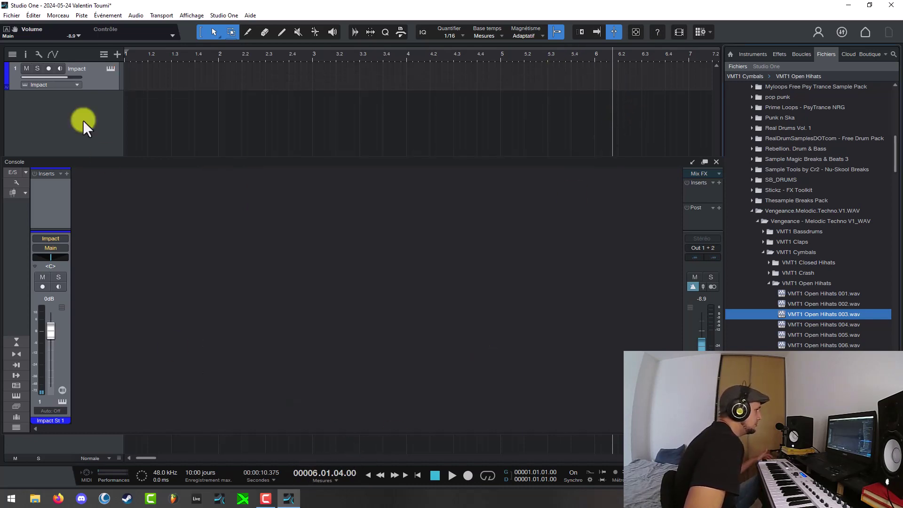
{"action": "left_click", "coordinate": [110, 69]}
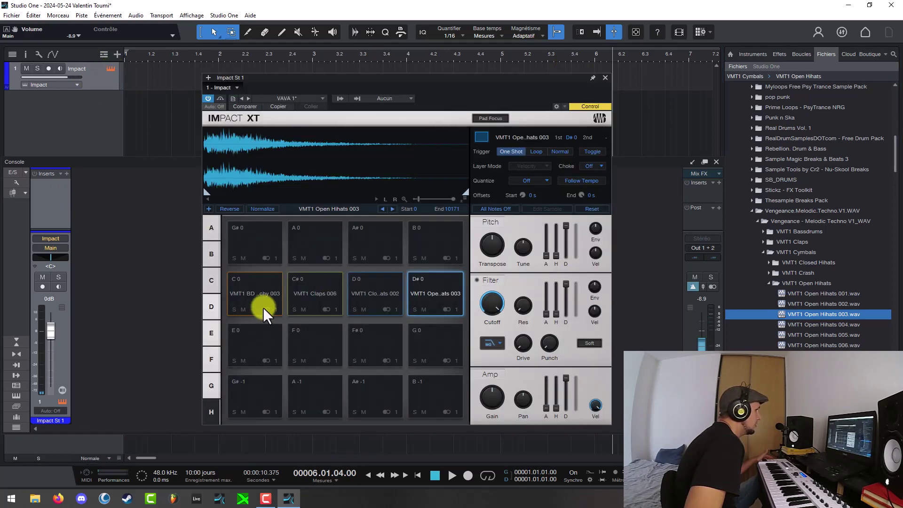
{"action": "left_click", "coordinate": [249, 286]}
{"action": "left_click", "coordinate": [305, 288]}
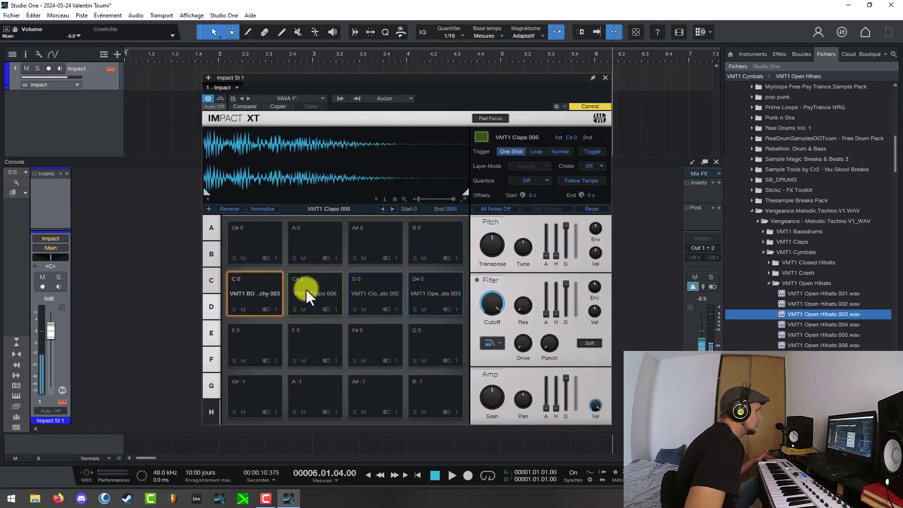
{"action": "left_click", "coordinate": [388, 284]}
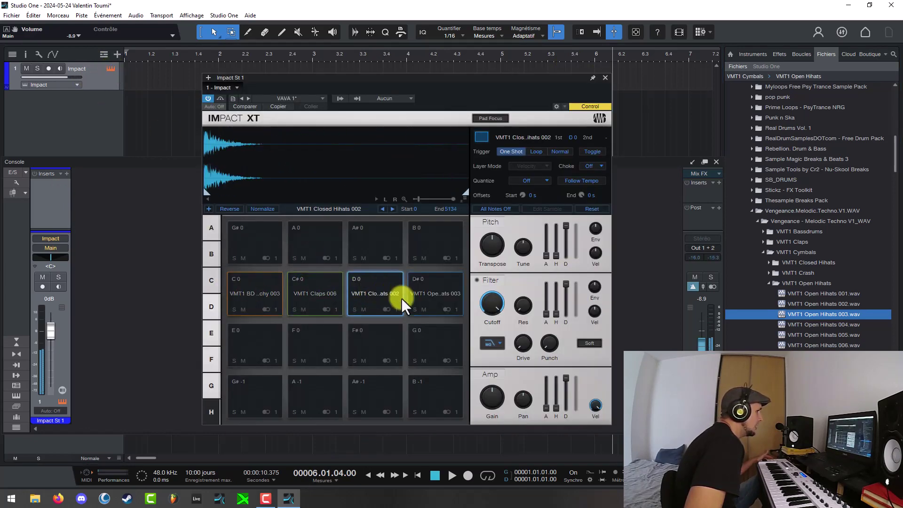
{"action": "left_click", "coordinate": [278, 295]}
{"action": "left_click", "coordinate": [605, 77]}
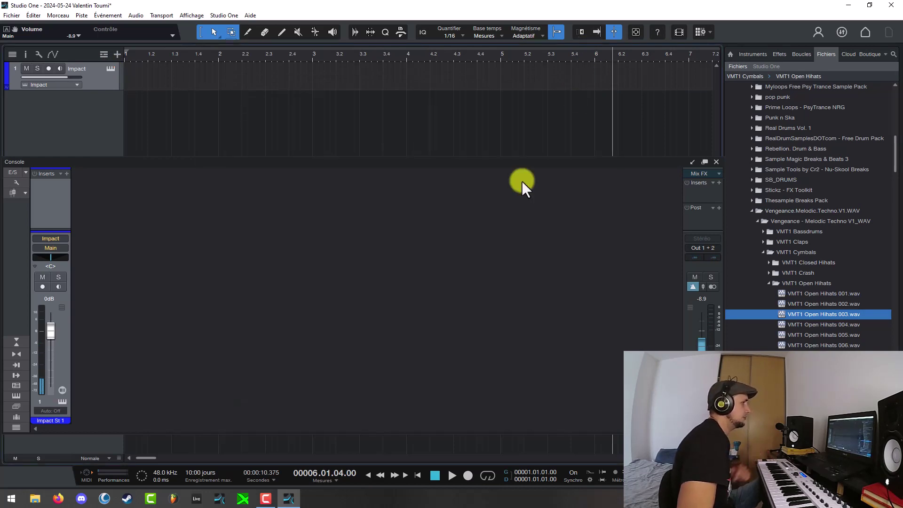
- Return the playhead to the song start, enlarge the Impact track to show its input settings, and close the console
{"action": "mouse_move", "coordinate": [521, 162]}
{"action": "left_mouse_down"}
{"action": "mouse_move", "coordinate": [527, 176]}
{"action": "mouse_move", "coordinate": [528, 168]}
{"action": "left_mouse_up"}
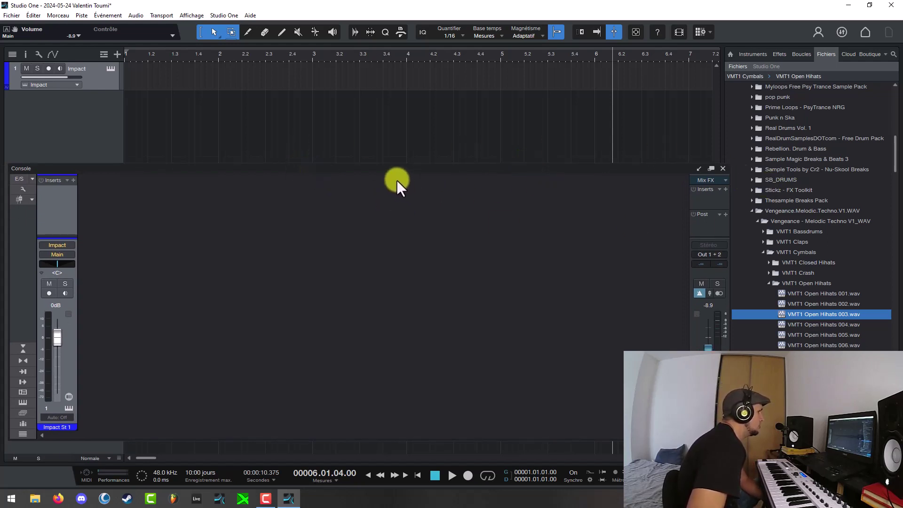
{"action": "left_click_drag", "start_coordinate": [378, 167], "coordinate": [376, 172]}
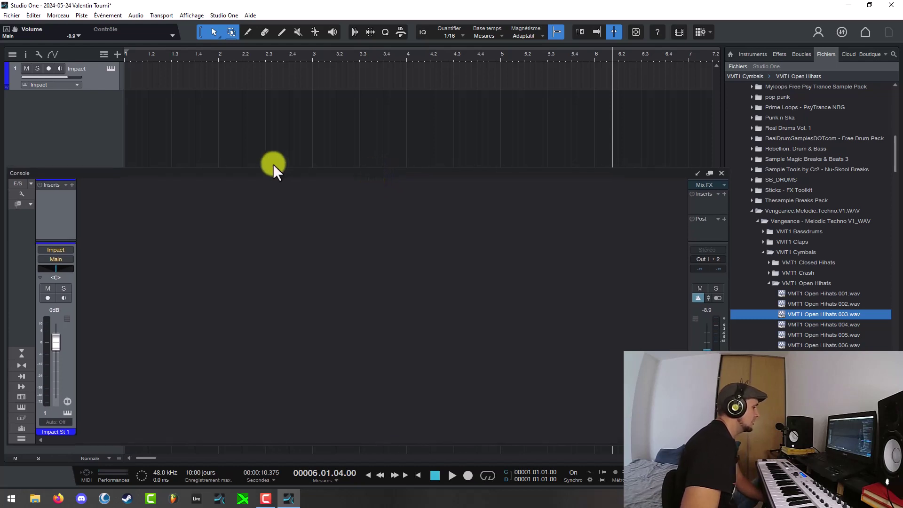
{"action": "key", "text": "Home"}
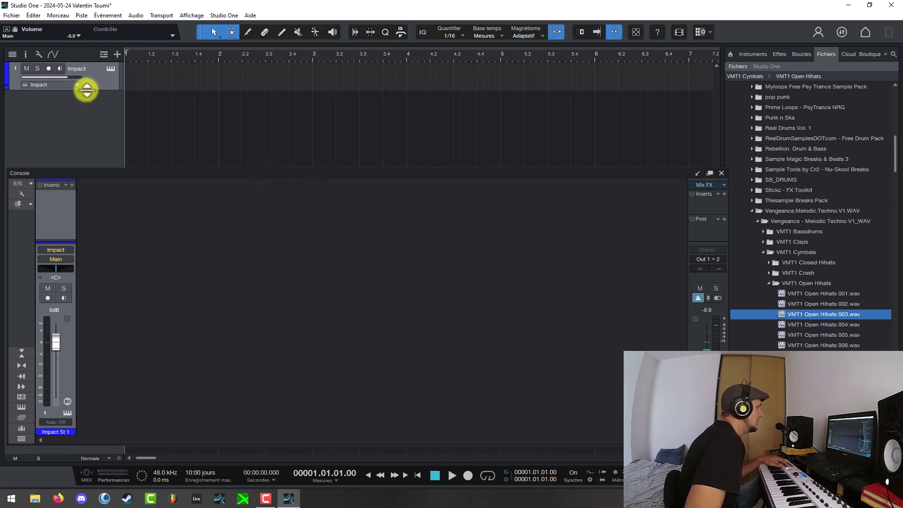
{"action": "left_click_drag", "start_coordinate": [86, 91], "coordinate": [136, 104]}
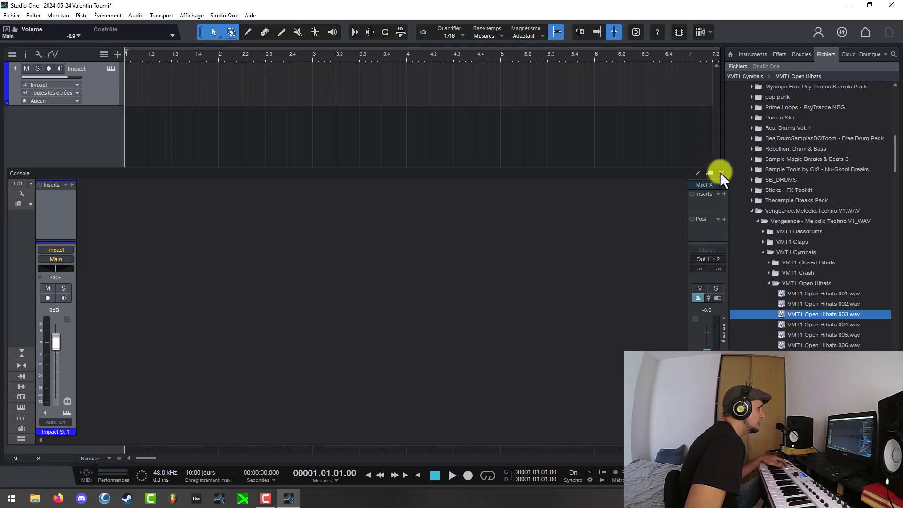
{"action": "left_click", "coordinate": [720, 173]}
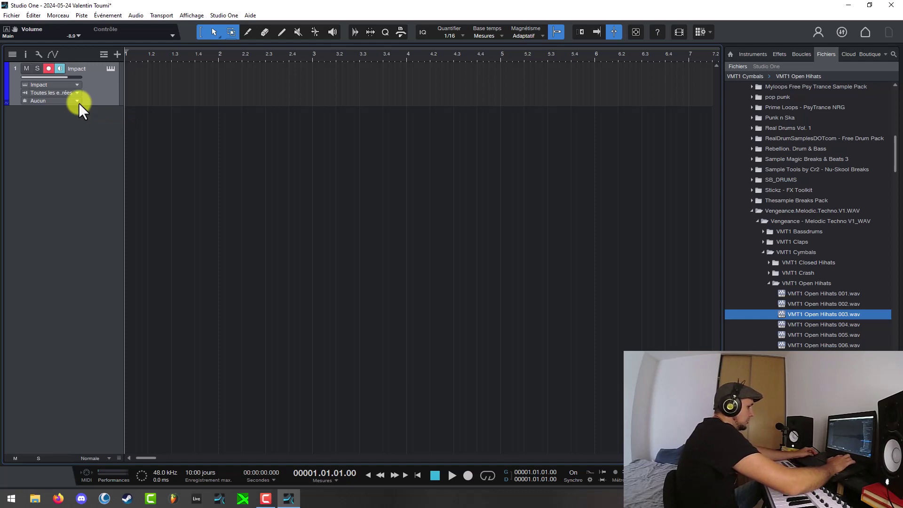
- Create a looped two-bar pattern from bar 1 to bar 3 on the Impact track and open it for editing
{"action": "key", "text": "ctrl+shift+p"}
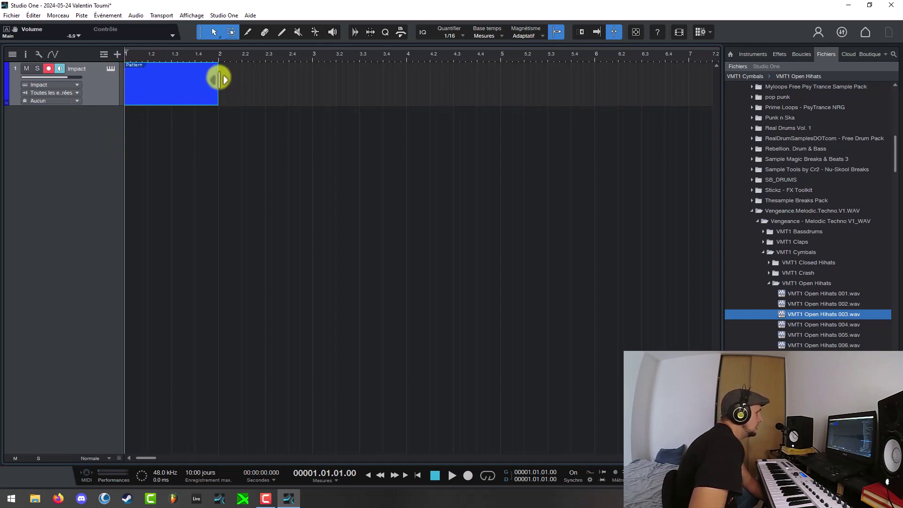
{"action": "left_click_drag", "start_coordinate": [217, 77], "coordinate": [312, 92]}
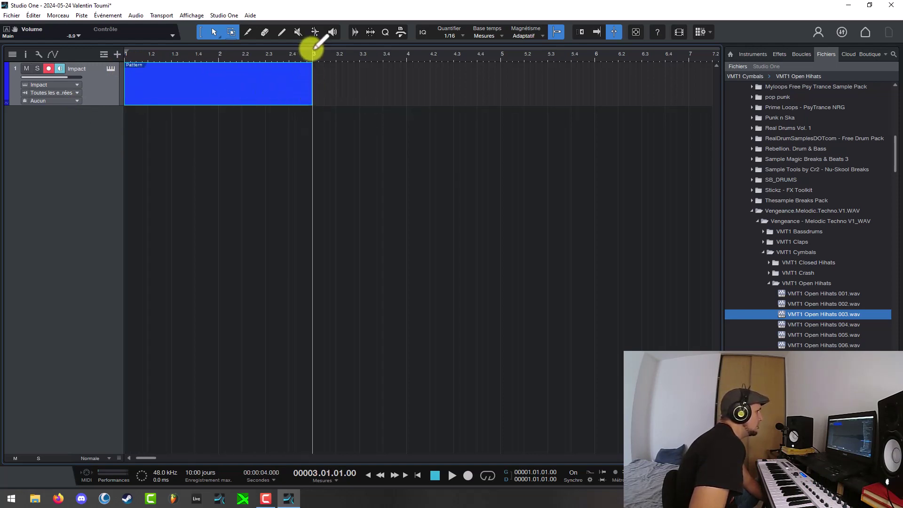
{"action": "left_click_drag", "start_coordinate": [313, 47], "coordinate": [126, 47]}
{"action": "key", "text": "KP_Divide"}
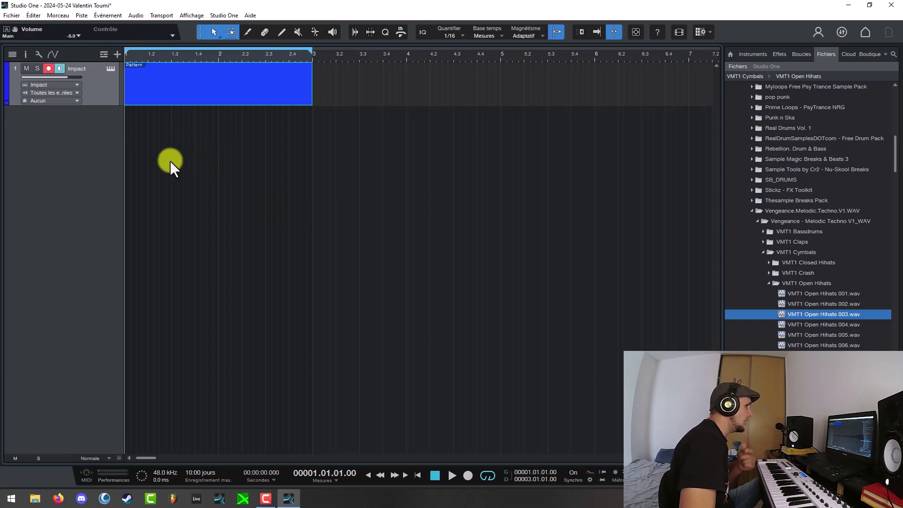
{"action": "double_click", "coordinate": [183, 98]}
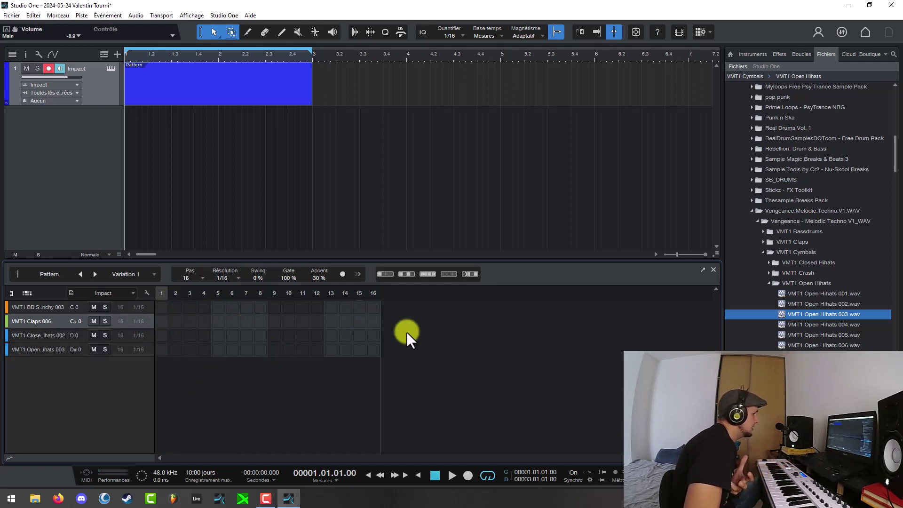
- Select each pattern lane in turn with Impact XT open to compare the lanes with their pads, and close the instrument
{"action": "left_click", "coordinate": [30, 307]}
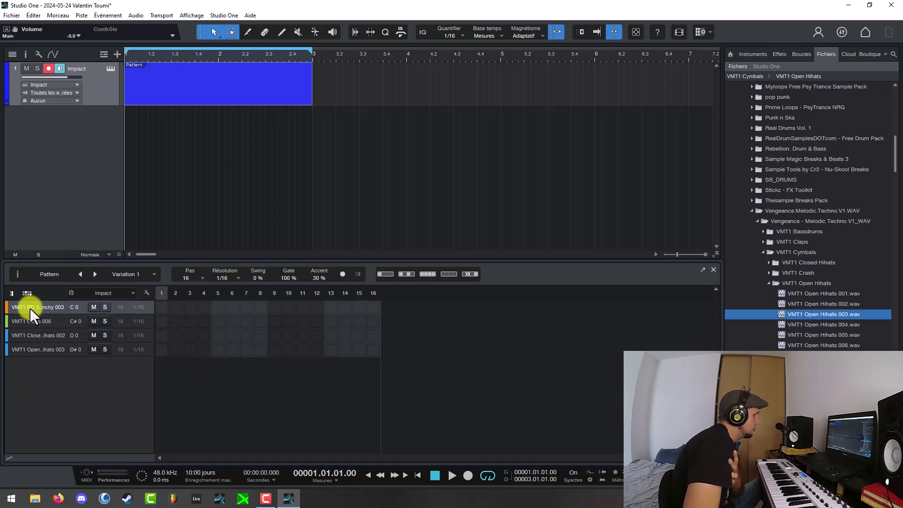
{"action": "left_click", "coordinate": [110, 69]}
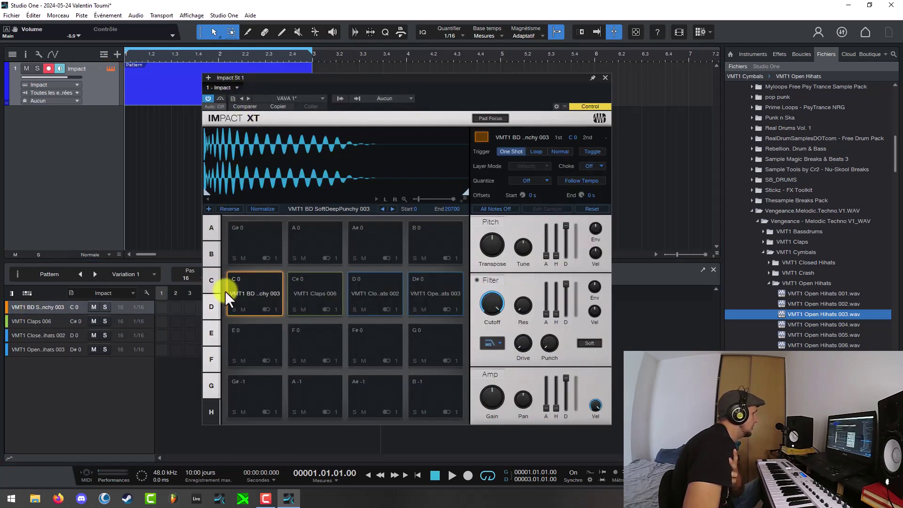
{"action": "left_click", "coordinate": [34, 321]}
{"action": "left_click", "coordinate": [33, 335]}
{"action": "left_click", "coordinate": [30, 347]}
{"action": "left_click", "coordinate": [29, 335]}
{"action": "left_click", "coordinate": [29, 322]}
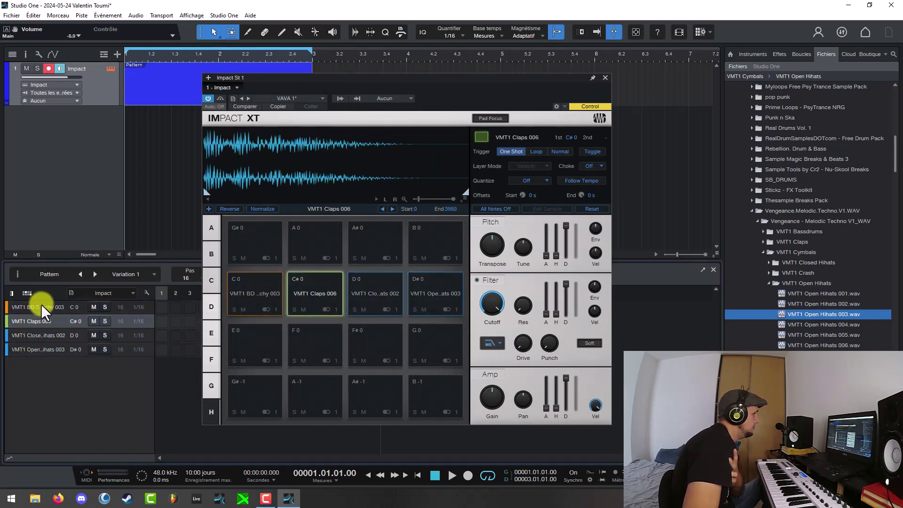
{"action": "left_click", "coordinate": [41, 305]}
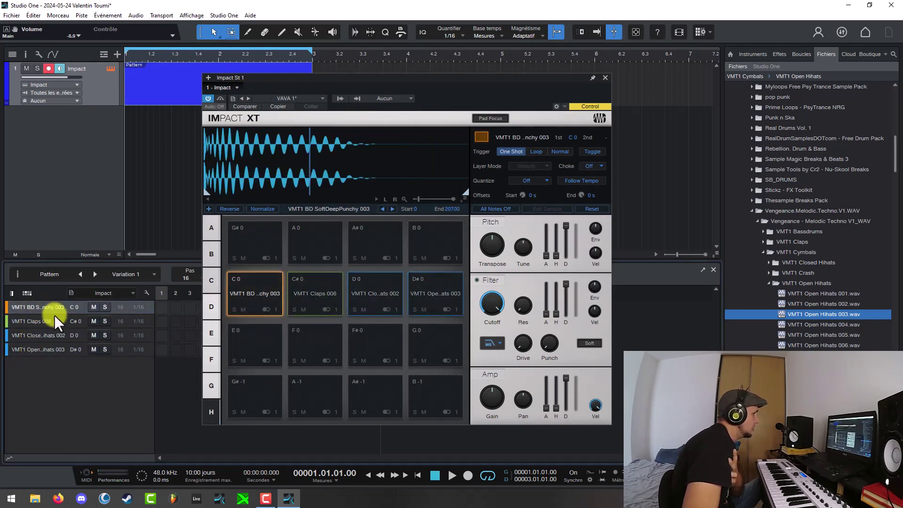
{"action": "left_click", "coordinate": [105, 307]}
{"action": "left_click", "coordinate": [94, 306]}
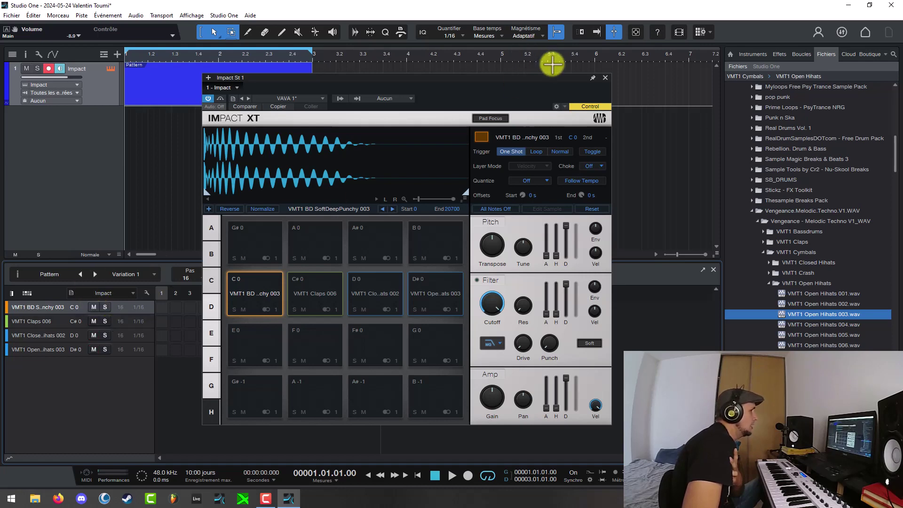
{"action": "left_click_drag", "start_coordinate": [512, 80], "coordinate": [895, 120]}
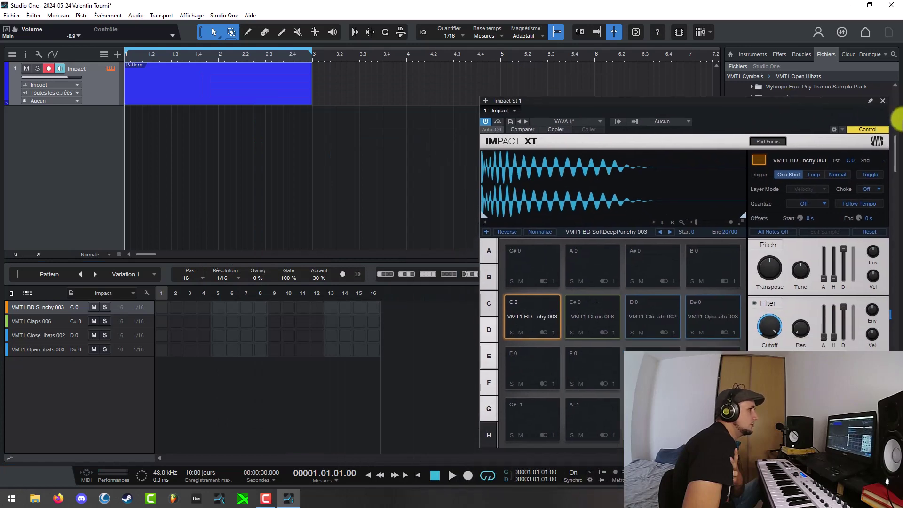
{"action": "left_click", "coordinate": [882, 100]}
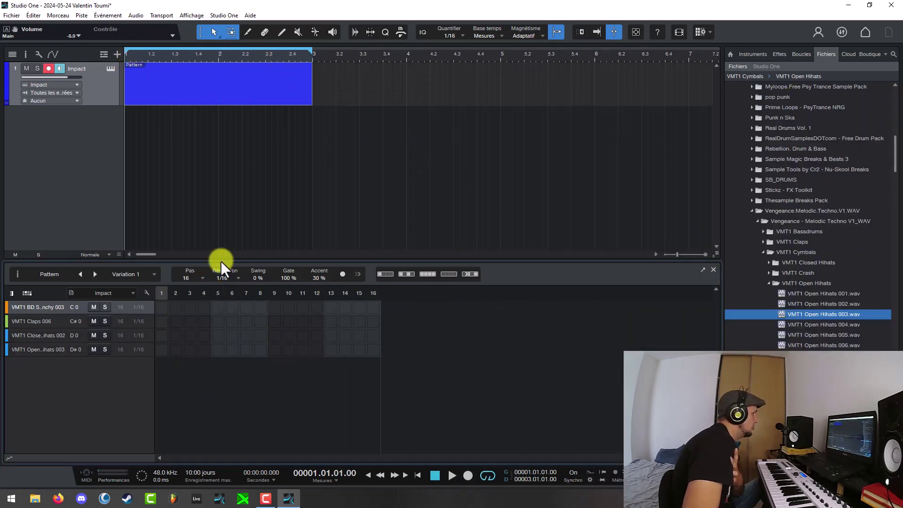
- Set the pattern length to 32 steps and show the velocity lane below the step grid
{"action": "left_click", "coordinate": [202, 278]}
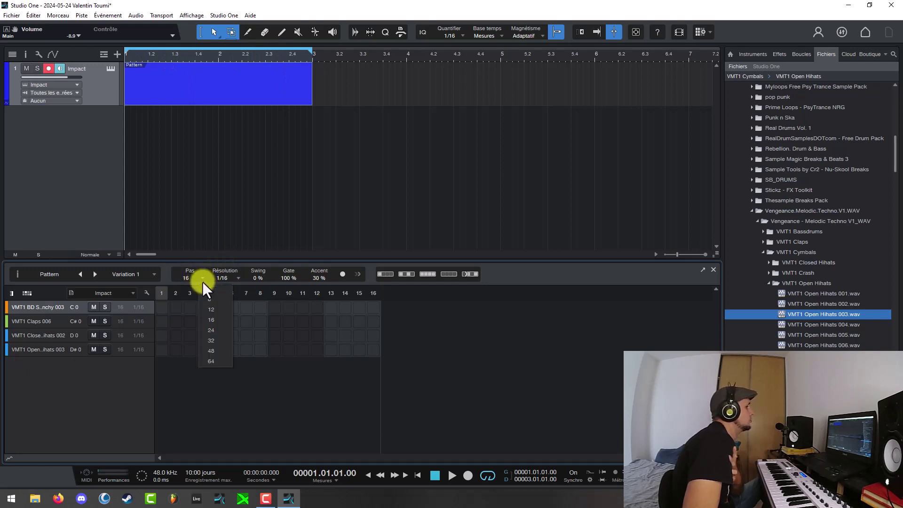
{"action": "left_click", "coordinate": [213, 341]}
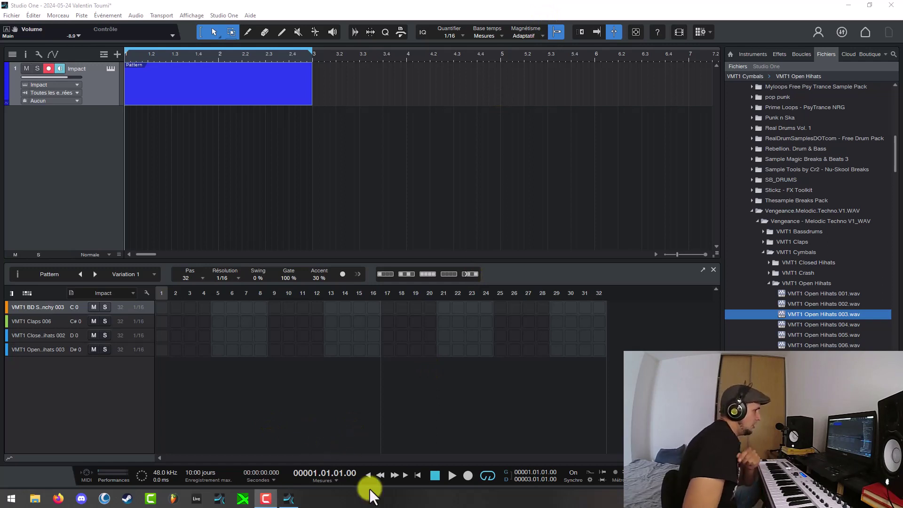
{"action": "left_click", "coordinate": [69, 399]}
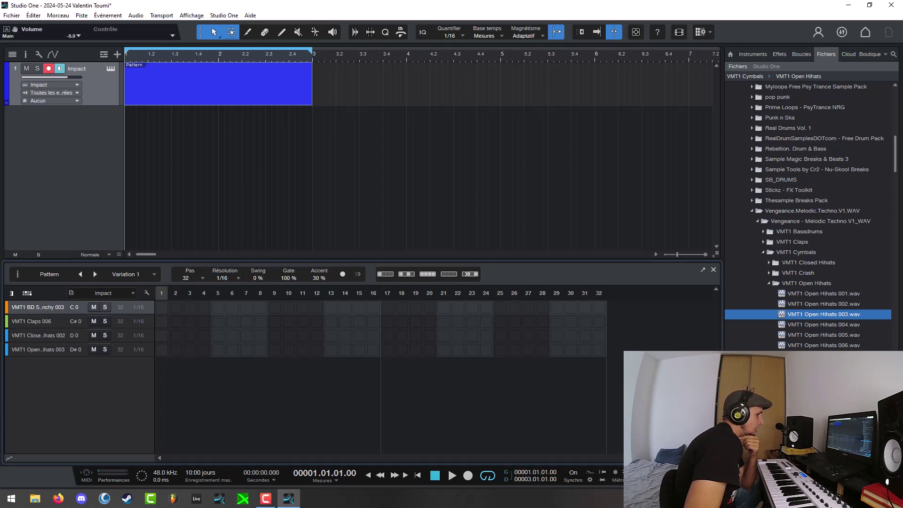
{"action": "scroll", "coordinate": [432, 329], "scroll_direction": "up", "scroll_amount": 5}
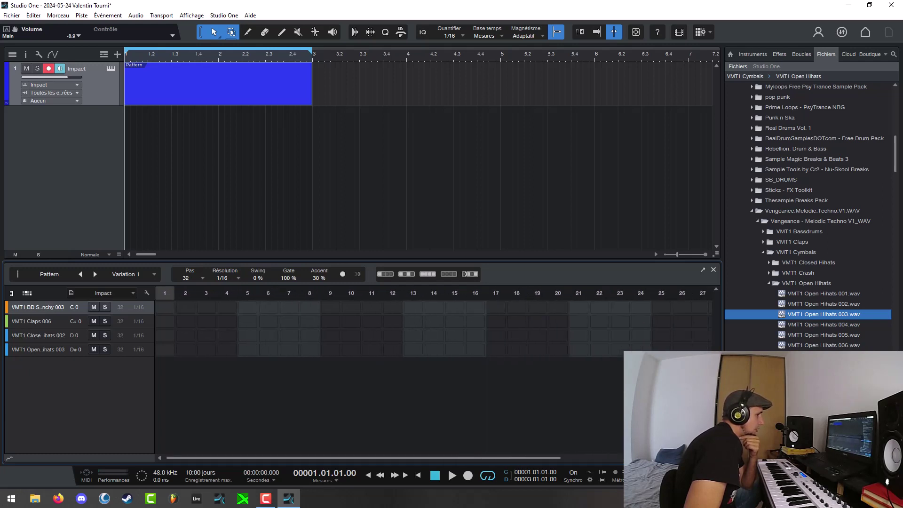
{"action": "scroll", "coordinate": [433, 329], "scroll_direction": "down", "scroll_amount": 5}
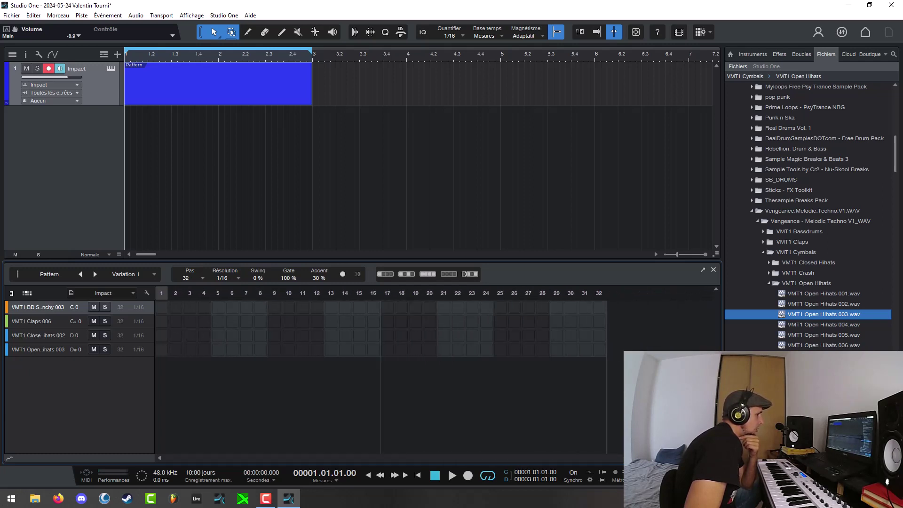
{"action": "scroll", "coordinate": [433, 329], "scroll_direction": "up", "scroll_amount": 1}
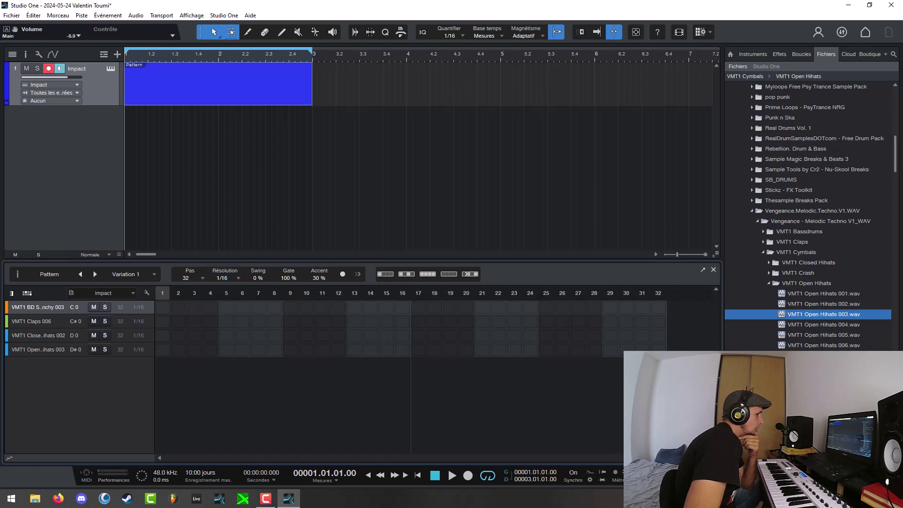
{"action": "scroll", "coordinate": [433, 330], "scroll_direction": "up", "scroll_amount": 3}
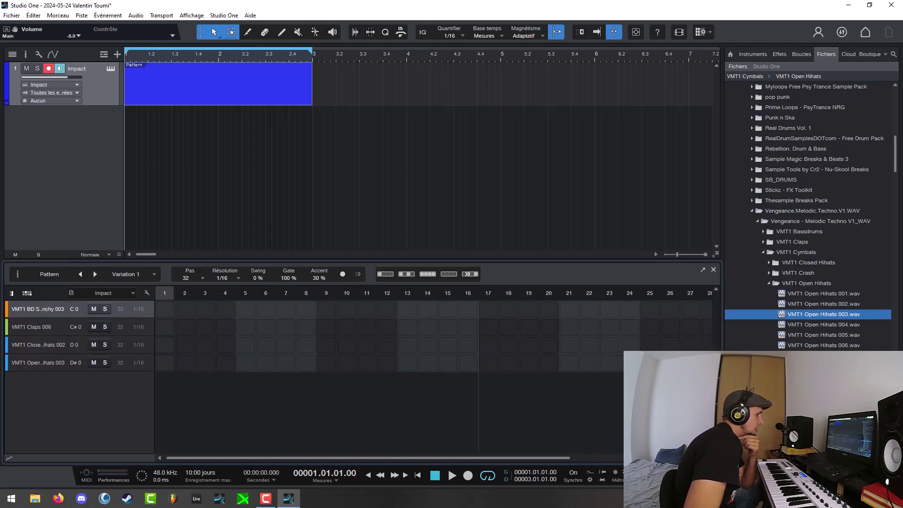
{"action": "scroll", "coordinate": [433, 329], "scroll_direction": "down", "scroll_amount": 1}
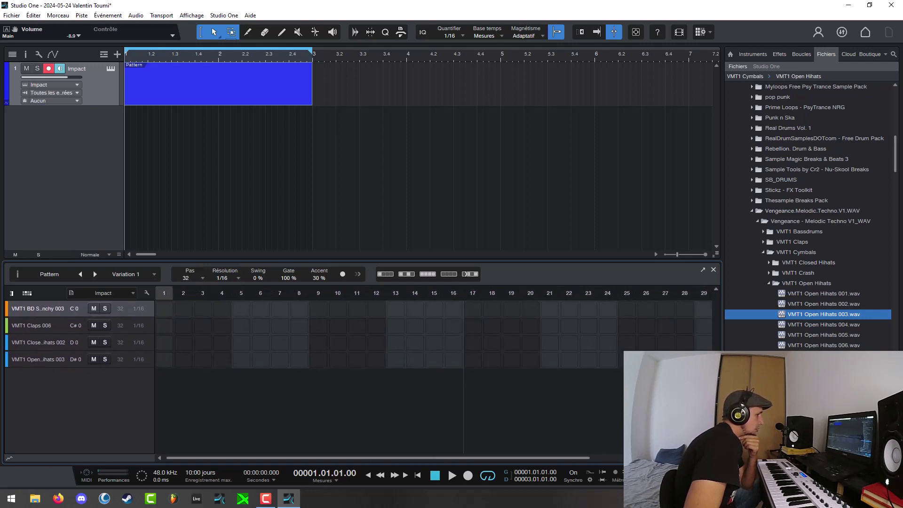
{"action": "scroll", "coordinate": [433, 329], "scroll_direction": "down", "scroll_amount": 2}
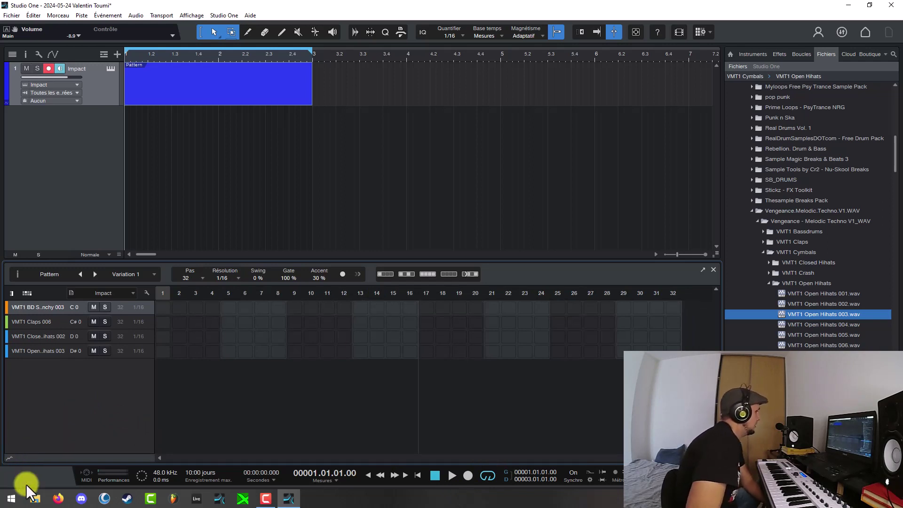
{"action": "left_click", "coordinate": [9, 457]}
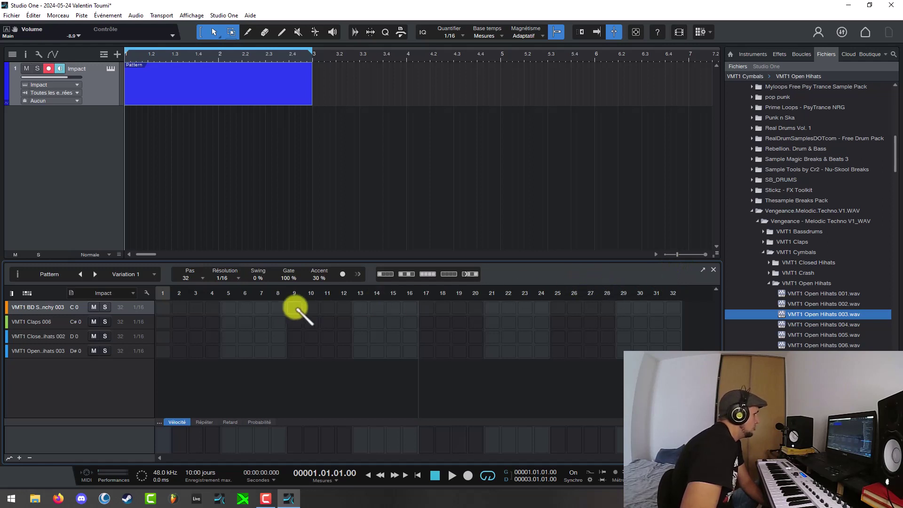
- Place kick hits on every fourth step of the VMT1 BD SoftDeepPunchy 003 lane: 1, 5, 9, 13, 17, 21, 25 and 29
{"action": "left_click", "coordinate": [162, 308]}
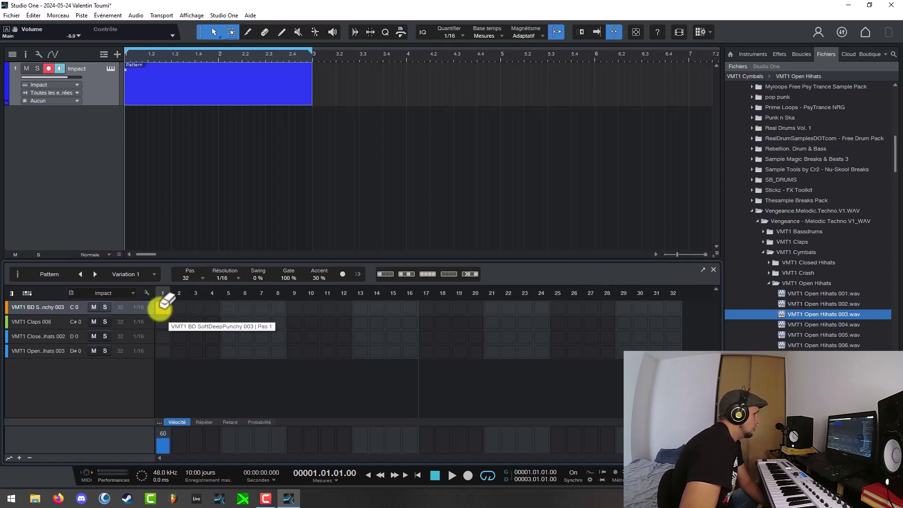
{"action": "left_click", "coordinate": [19, 314]}
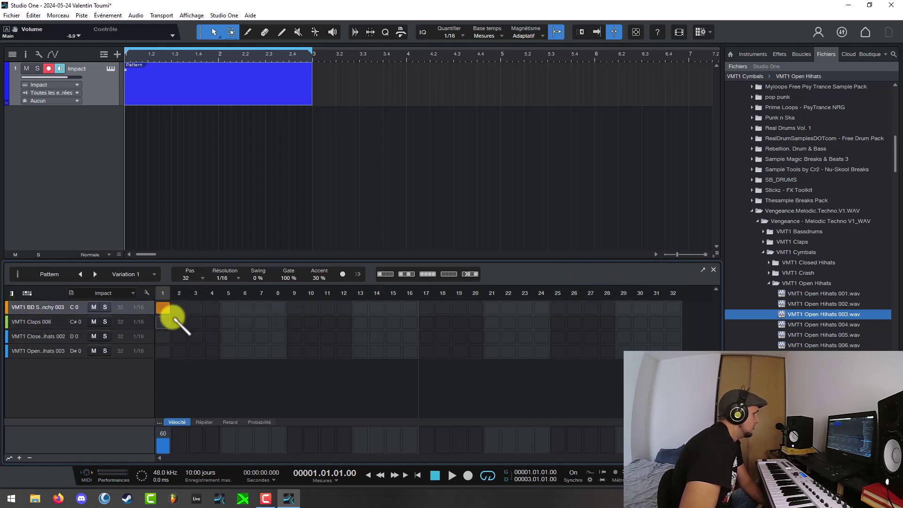
{"action": "left_click", "coordinate": [229, 308]}
{"action": "left_click", "coordinate": [294, 308]}
{"action": "left_click", "coordinate": [360, 308]}
{"action": "left_click", "coordinate": [426, 308]}
{"action": "left_click", "coordinate": [492, 308]}
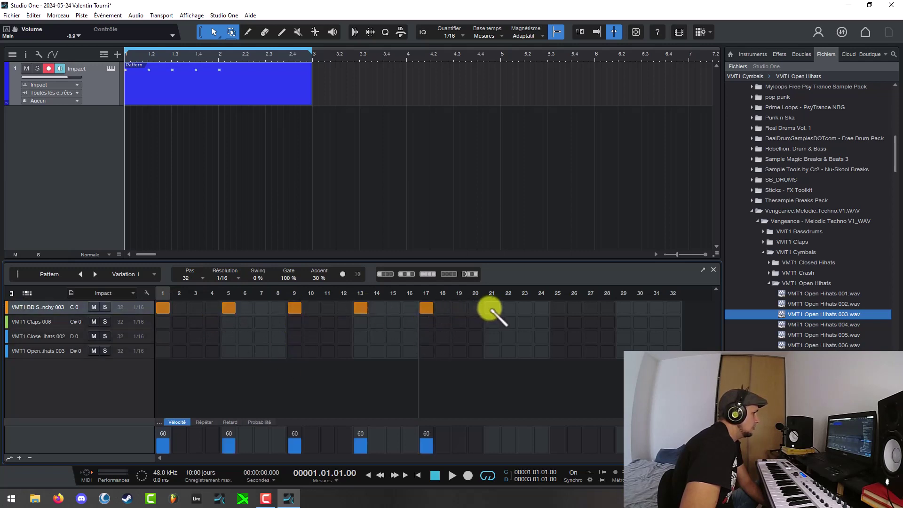
{"action": "left_click", "coordinate": [558, 308]}
{"action": "left_click", "coordinate": [623, 308]}
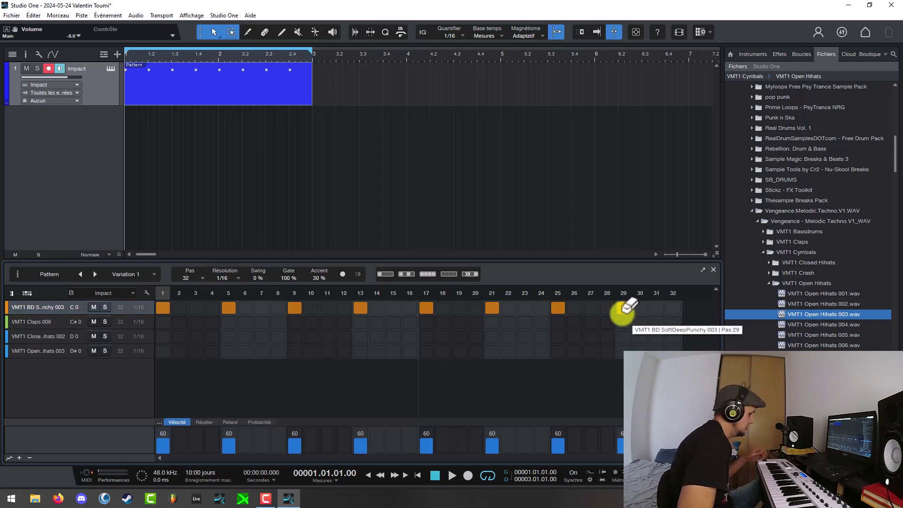
- Play the kick pattern to check it and zoom the arrangement timeline out slightly
{"action": "key", "text": "space"}
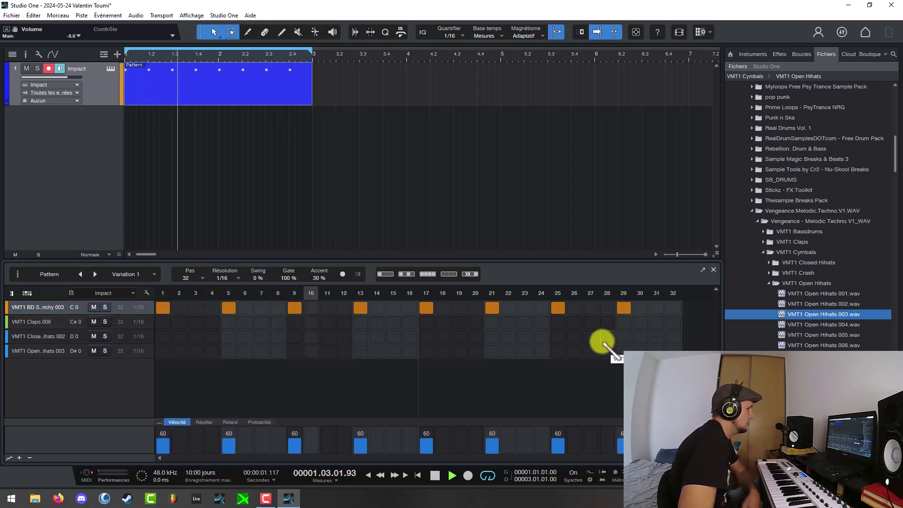
{"action": "key", "text": "space"}
{"action": "key", "text": "w"}
{"action": "key", "text": "w"}
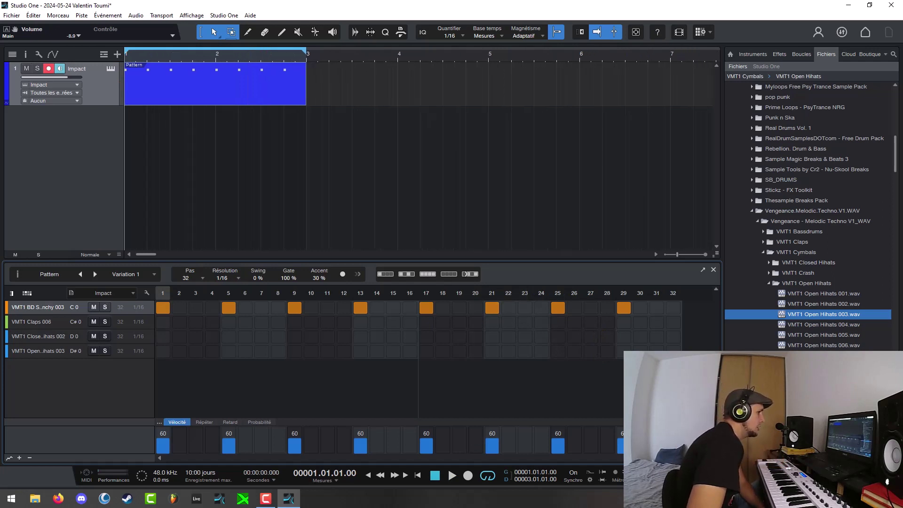
{"action": "key", "text": "w"}
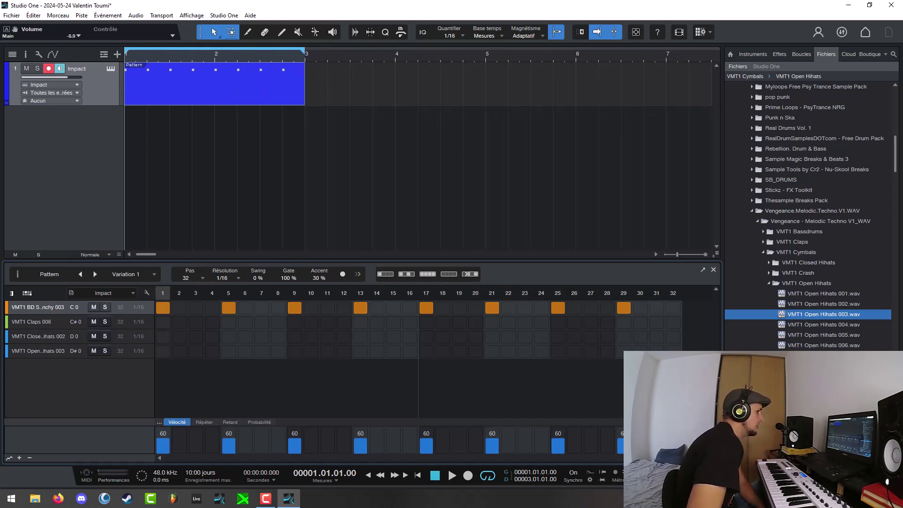
{"action": "key", "text": "w"}
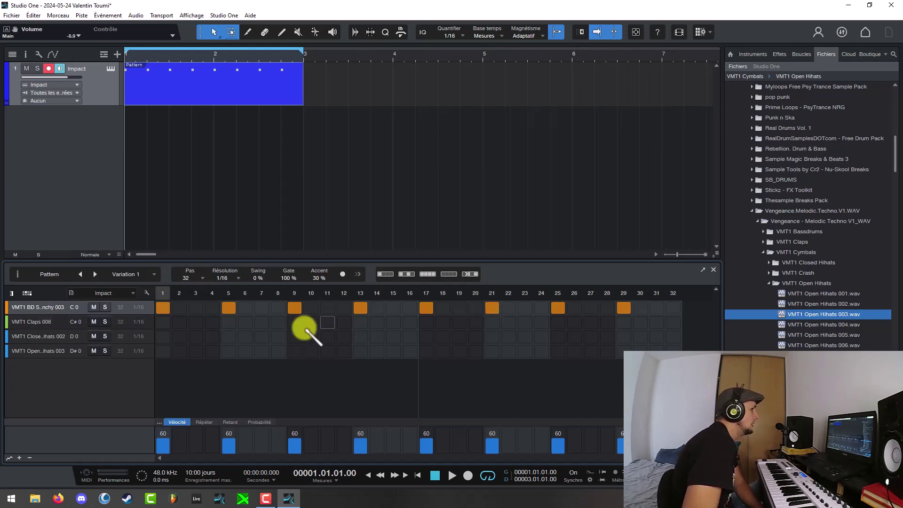
- Erase all the kick hits from the VMT1 BD SoftDeepPunchy 003 lane
{"action": "left_click", "coordinate": [163, 307]}
{"action": "left_click", "coordinate": [228, 307]}
{"action": "left_click_drag", "start_coordinate": [231, 310], "coordinate": [492, 310]}
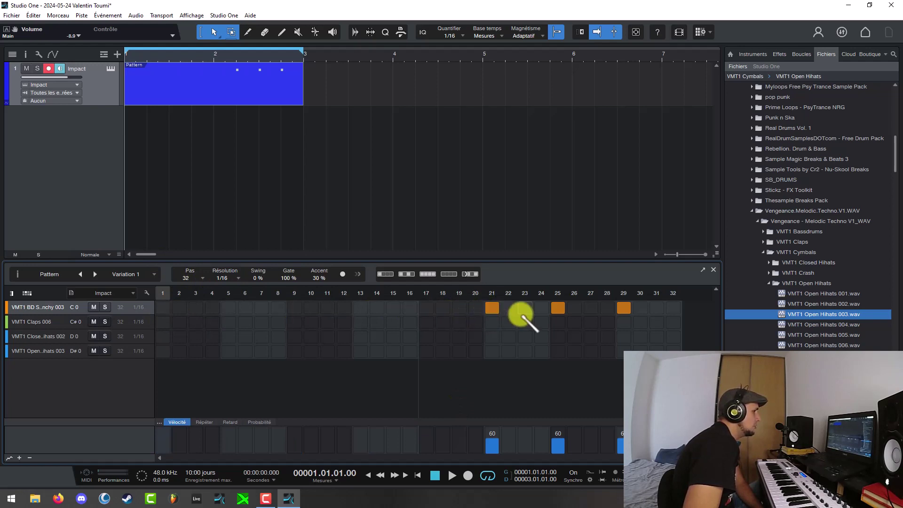
{"action": "left_click_drag", "start_coordinate": [625, 307], "coordinate": [458, 310]}
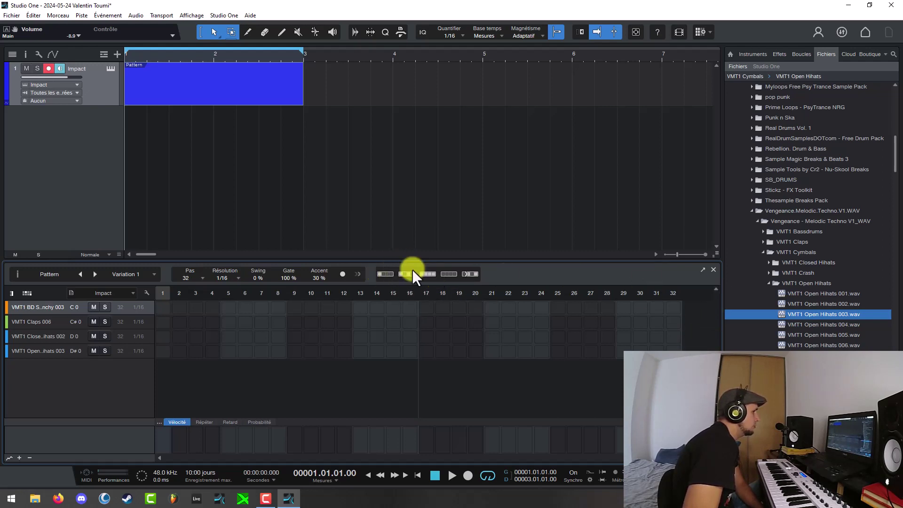
- Try the automatic fills for every second step and every step on the kick lane, and settle on hits every fourth step
{"action": "left_click", "coordinate": [386, 274]}
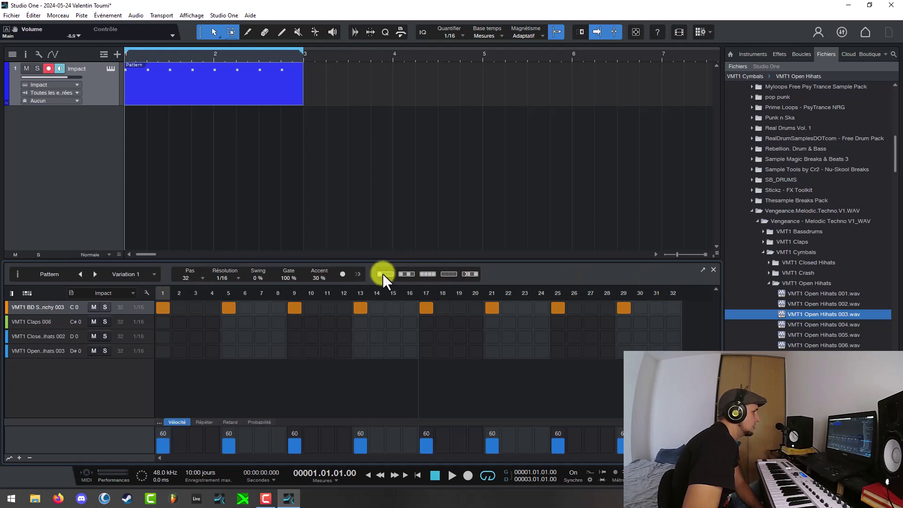
{"action": "left_click", "coordinate": [405, 274]}
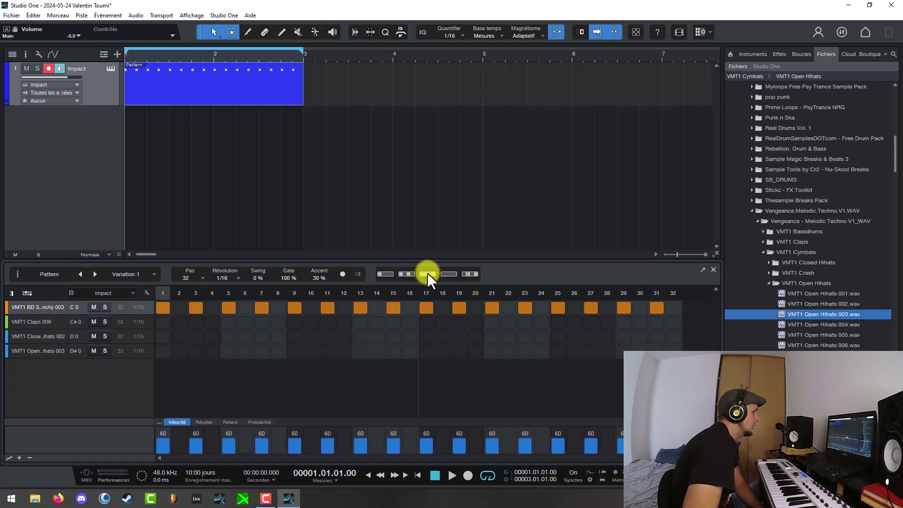
{"action": "left_click", "coordinate": [427, 274]}
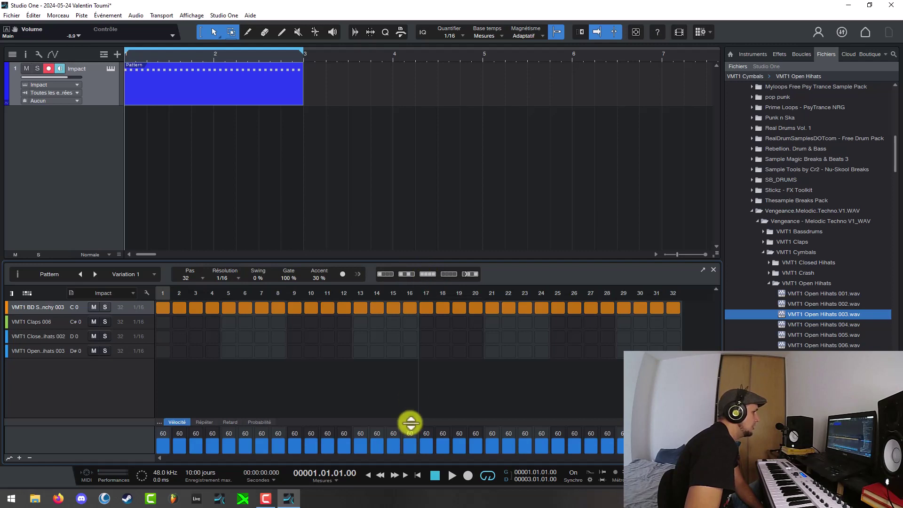
{"action": "left_click", "coordinate": [385, 274]}
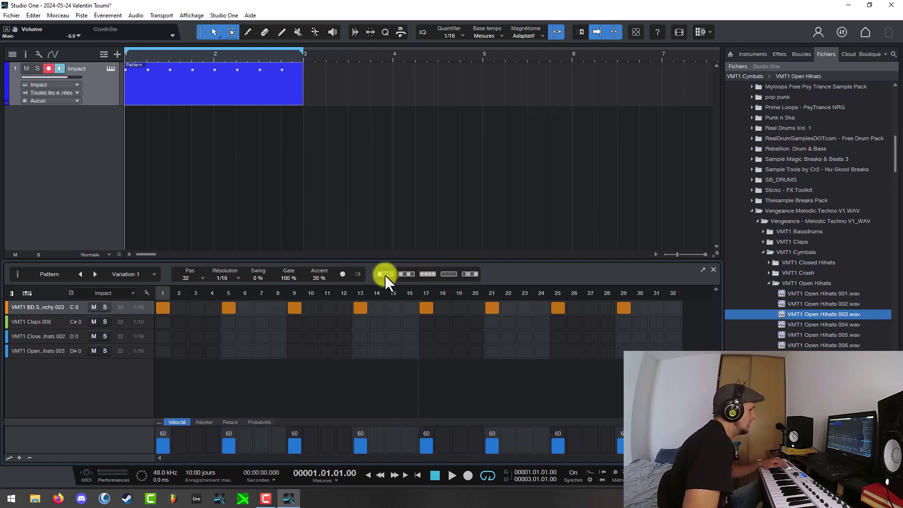
- Place clap hits on steps 5, 13, 21 and 29 of the VMT1 Claps 006 lane and play the pattern
{"action": "left_click", "coordinate": [16, 323]}
{"action": "left_click", "coordinate": [229, 321]}
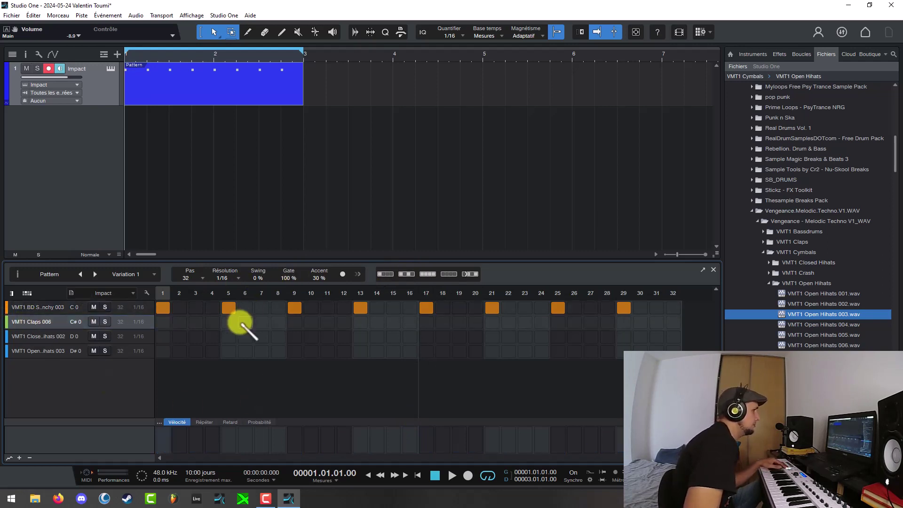
{"action": "left_click", "coordinate": [360, 322]}
{"action": "left_click", "coordinate": [492, 322]}
{"action": "left_click", "coordinate": [623, 322]}
{"action": "key", "text": "space"}
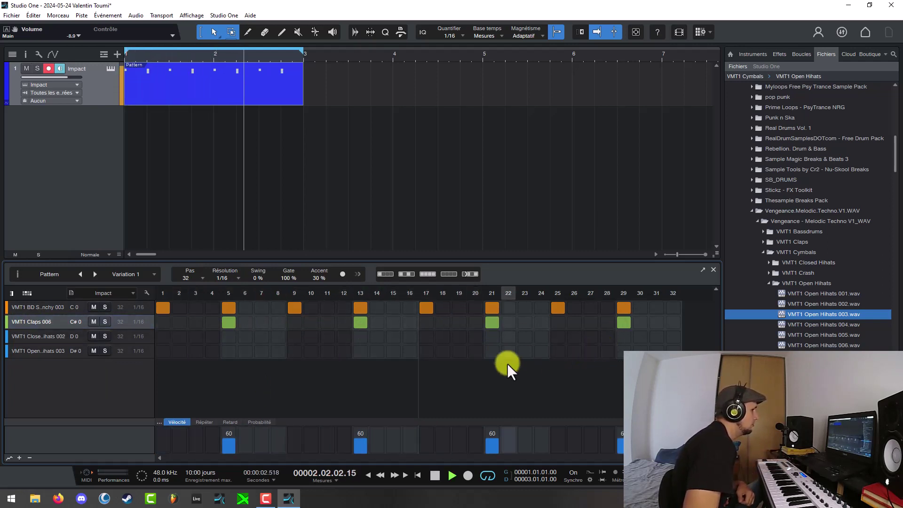
{"action": "key", "text": "space"}
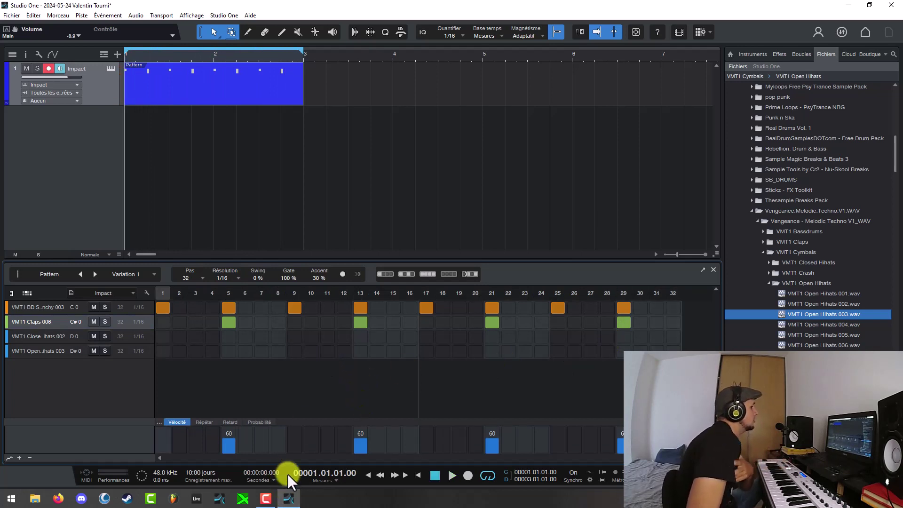
- Enlarge the velocity lane slightly, fill the closed hihats 002 lane with hits on every second step, and play the pattern
{"action": "left_click", "coordinate": [295, 308]}
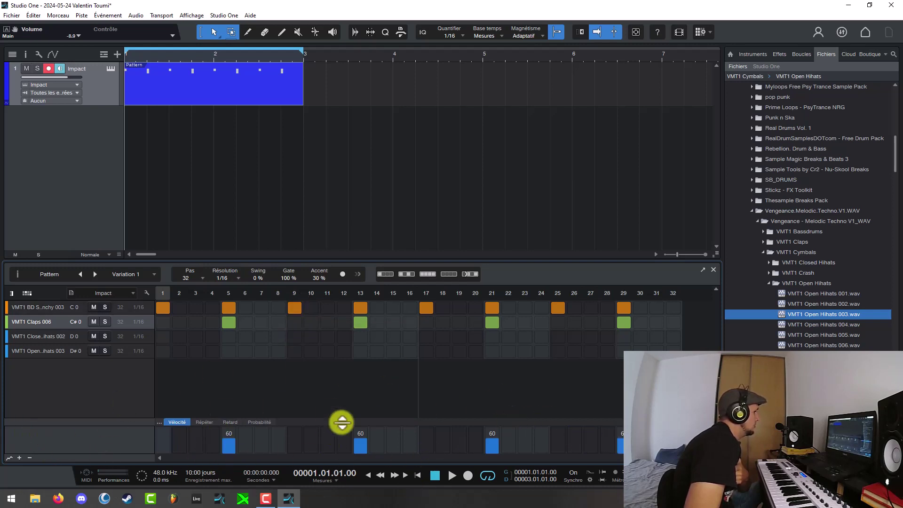
{"action": "left_click_drag", "start_coordinate": [333, 419], "coordinate": [333, 415]}
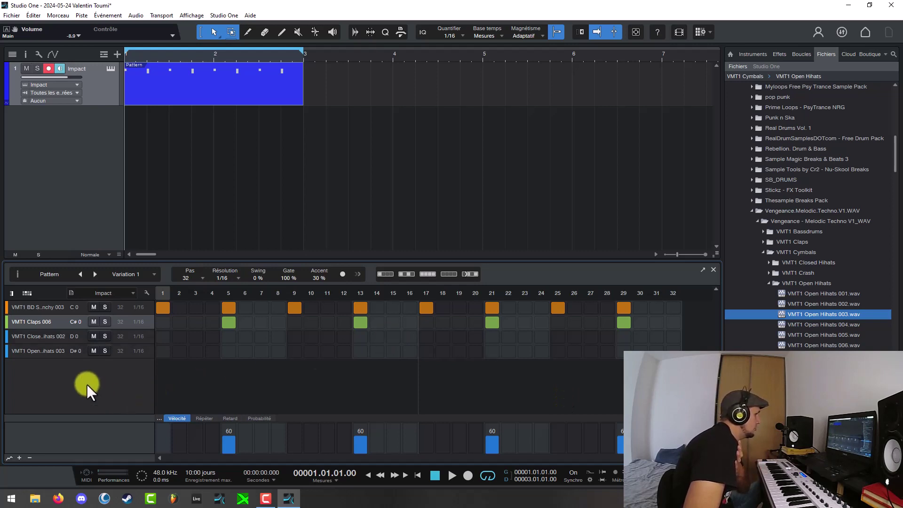
{"action": "left_click", "coordinate": [36, 340]}
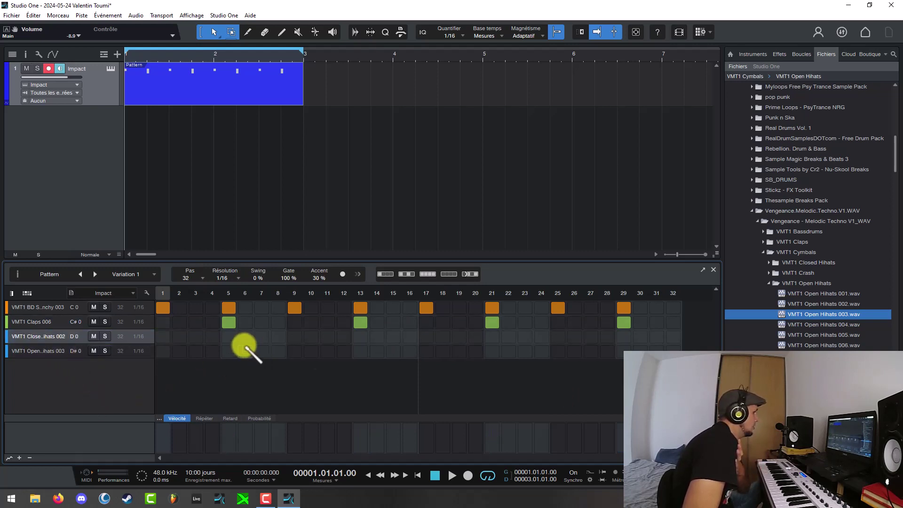
{"action": "left_click", "coordinate": [407, 275]}
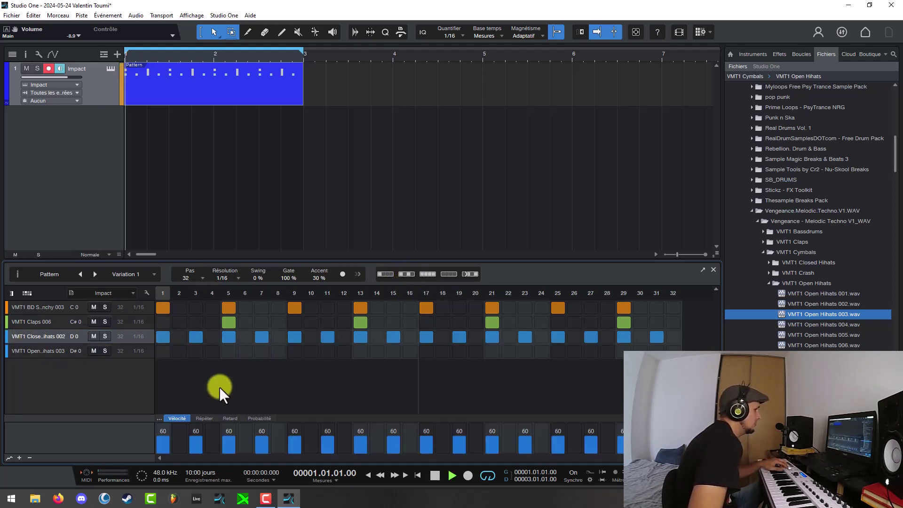
{"action": "key", "text": "space"}
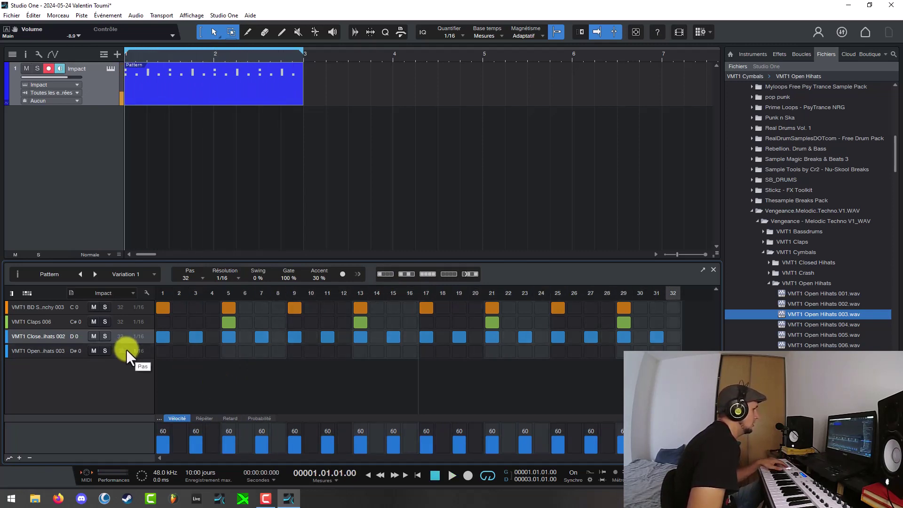
{"action": "key", "text": "space"}
- Place offbeat hits on steps 3, 7, 11, 15, 19, 23, 27 and 31 of the VMT1 Open Hihats 003 lane and play the pattern
{"action": "left_click", "coordinate": [63, 350]}
{"action": "left_click", "coordinate": [196, 351]}
{"action": "left_click", "coordinate": [261, 352]}
{"action": "left_click", "coordinate": [327, 351]}
{"action": "left_click", "coordinate": [393, 352]}
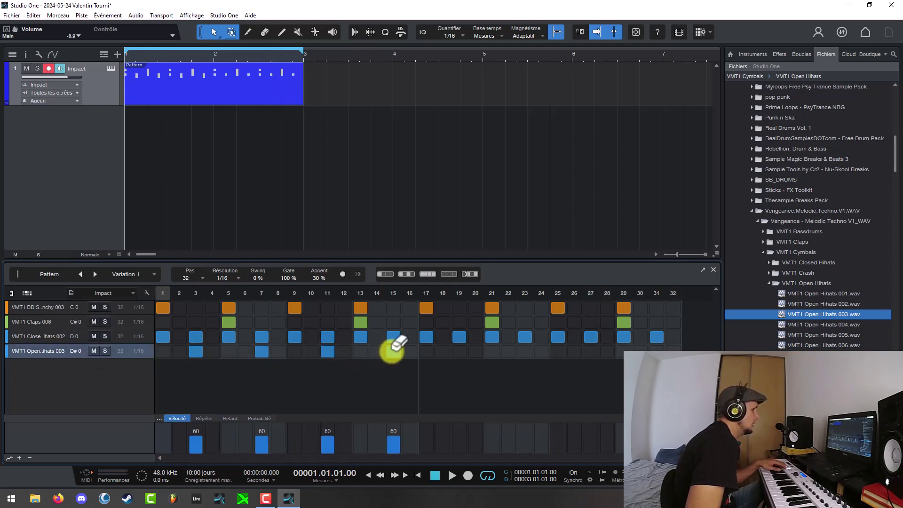
{"action": "left_click", "coordinate": [459, 351]}
{"action": "left_click", "coordinate": [525, 353]}
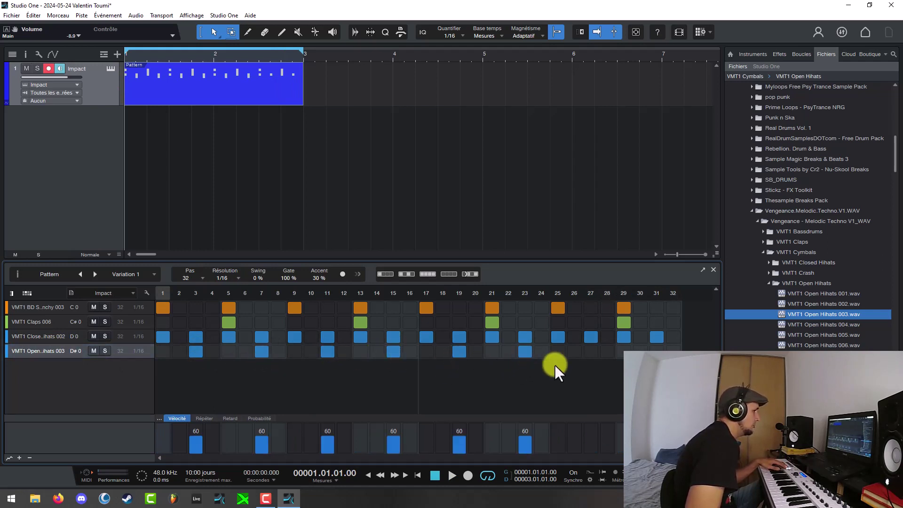
{"action": "left_click", "coordinate": [591, 351]}
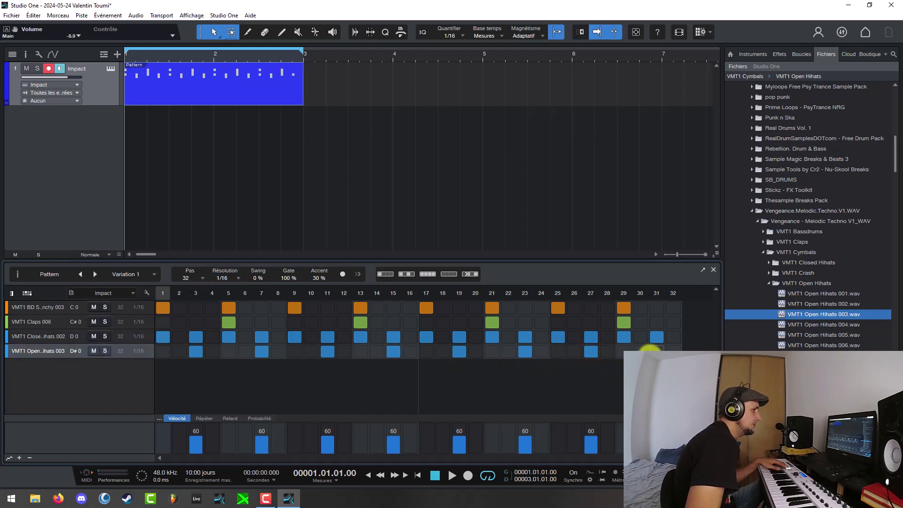
{"action": "left_click", "coordinate": [657, 351]}
{"action": "key", "text": "space"}
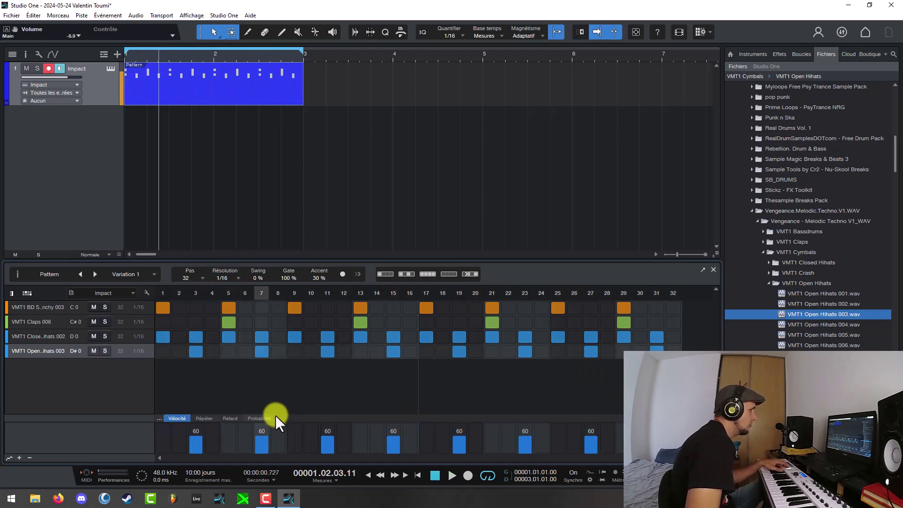
{"action": "key", "text": "space"}
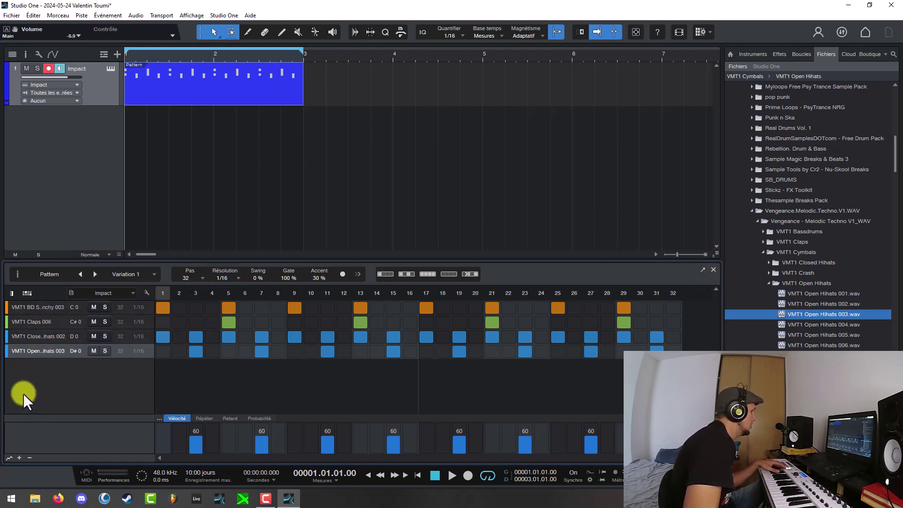
- Open Impact XT, select the kick pad to examine its pitch, filter and amp controls, and close the instrument
{"action": "left_click", "coordinate": [111, 69]}
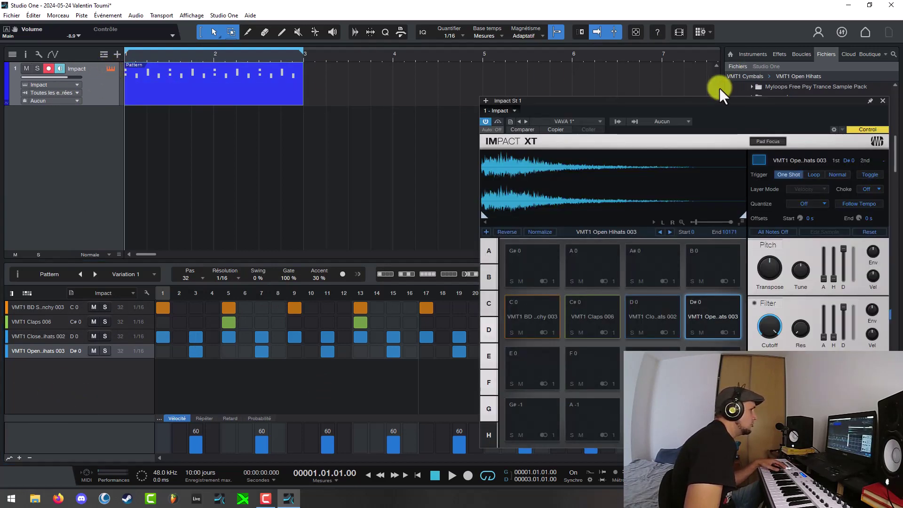
{"action": "left_click_drag", "start_coordinate": [701, 101], "coordinate": [484, 60]}
{"action": "left_click_drag", "start_coordinate": [405, 60], "coordinate": [409, 83]}
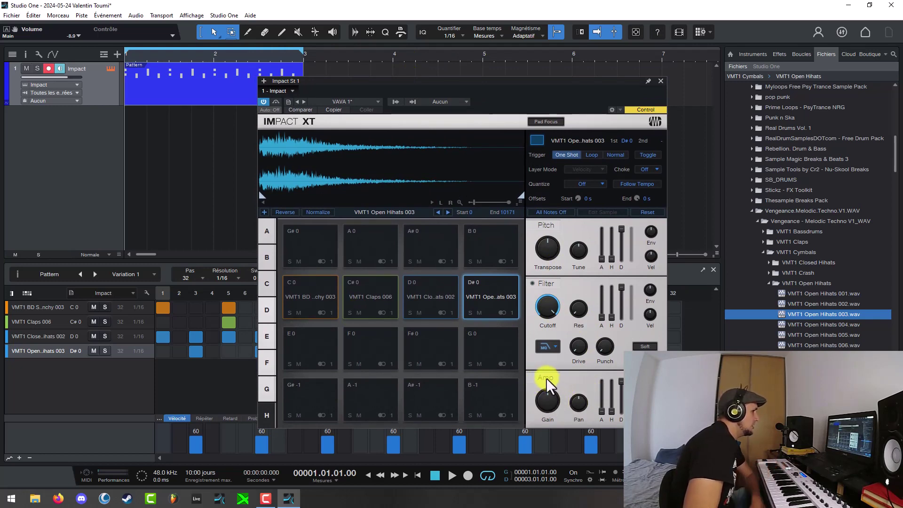
{"action": "left_click", "coordinate": [303, 293]}
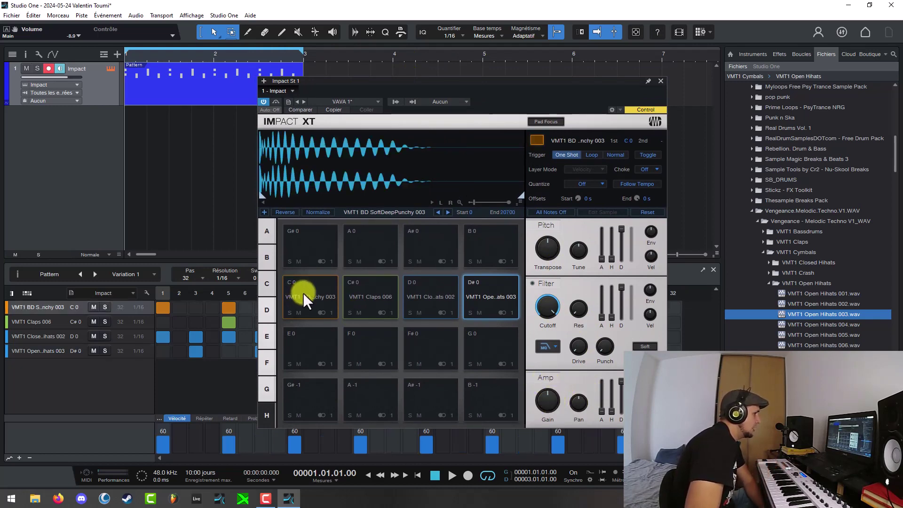
{"action": "left_click", "coordinate": [582, 404]}
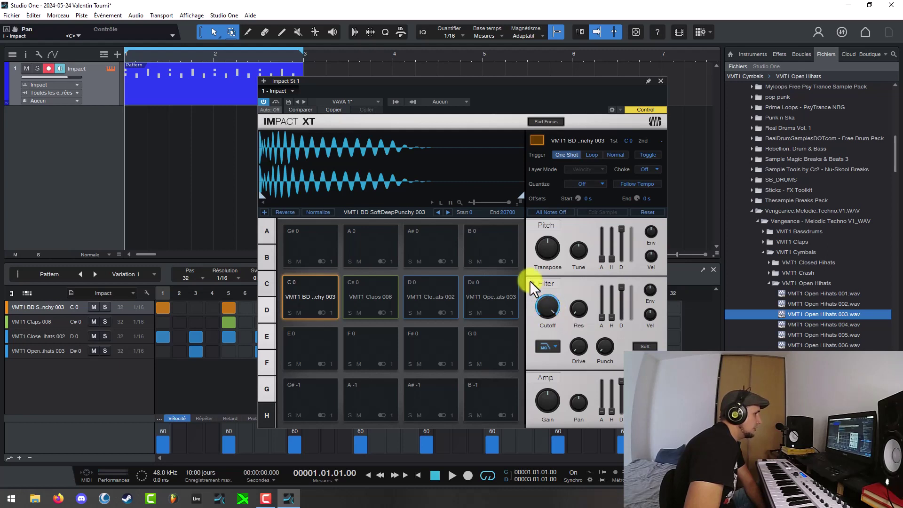
{"action": "left_click_drag", "start_coordinate": [552, 314], "coordinate": [545, 283]}
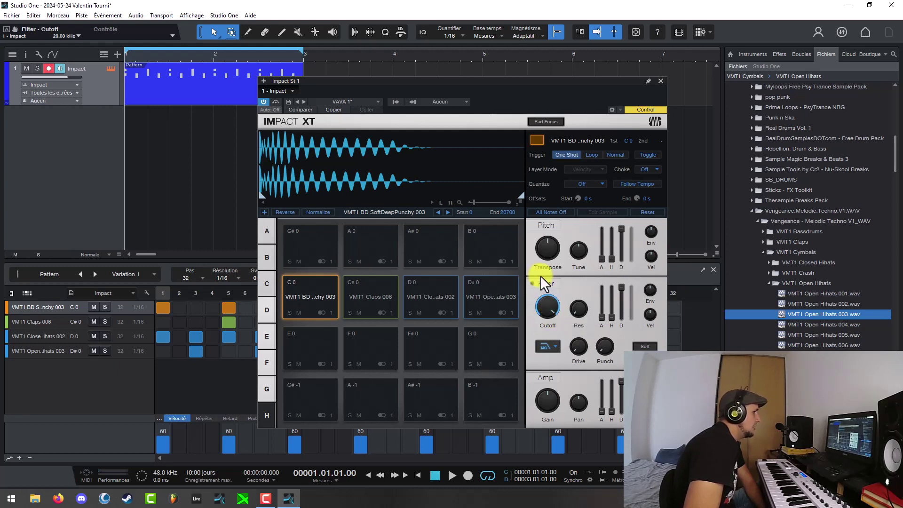
{"action": "left_click", "coordinate": [661, 81]}
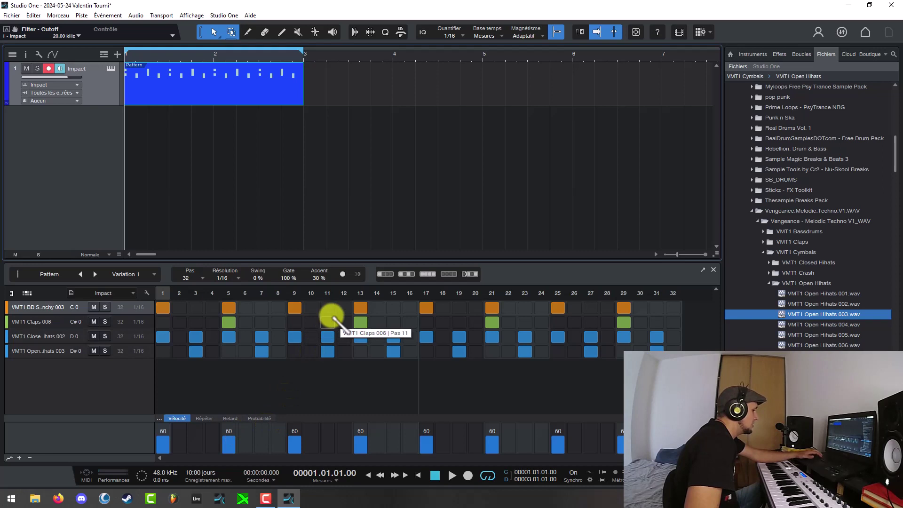
- Show the console and lower the main output volume to -11.1 dB, playing the pattern to check the level
{"action": "key", "text": "F3"}
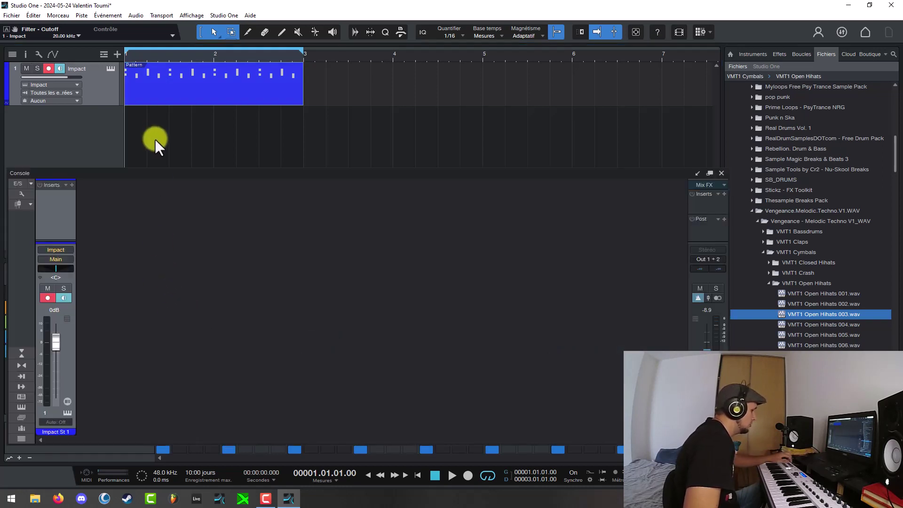
{"action": "key", "text": "space"}
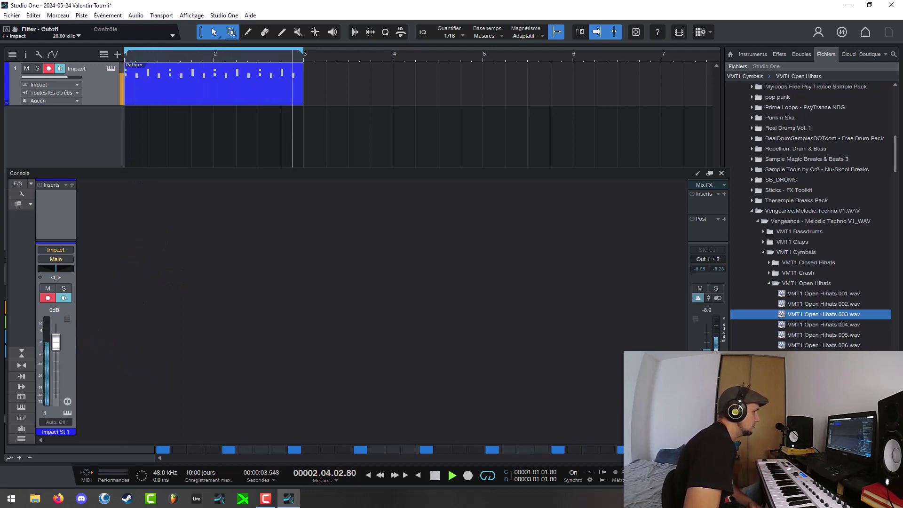
{"action": "key", "text": "space"}
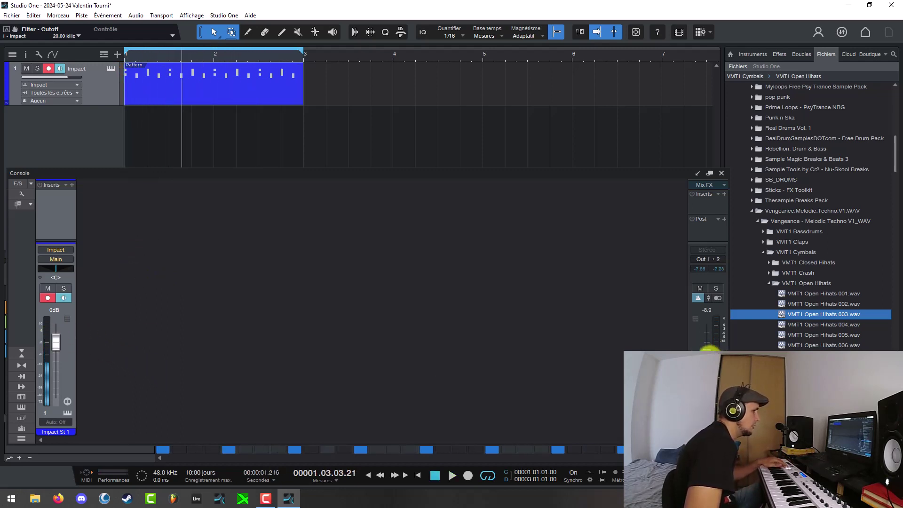
{"action": "left_click_drag", "start_coordinate": [708, 348], "coordinate": [704, 351]}
{"action": "key", "text": "space"}
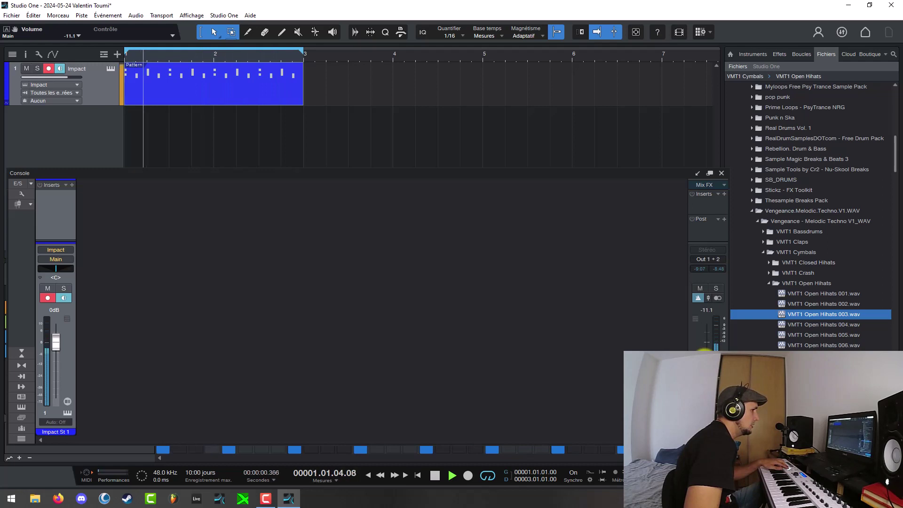
{"action": "key", "text": "space"}
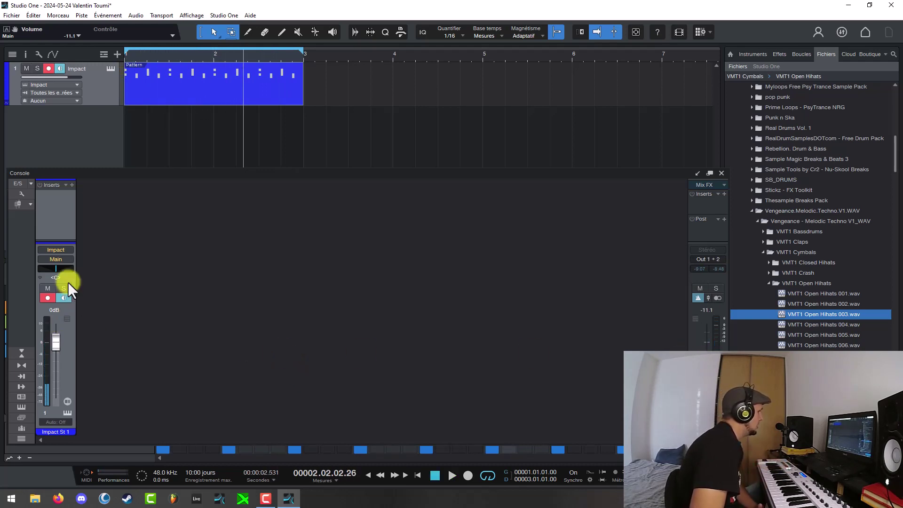
- Lower the Impact St 1 channel volume to -1.2 dB and disarm the channel for recording
{"action": "left_click_drag", "start_coordinate": [55, 345], "coordinate": [55, 346]}
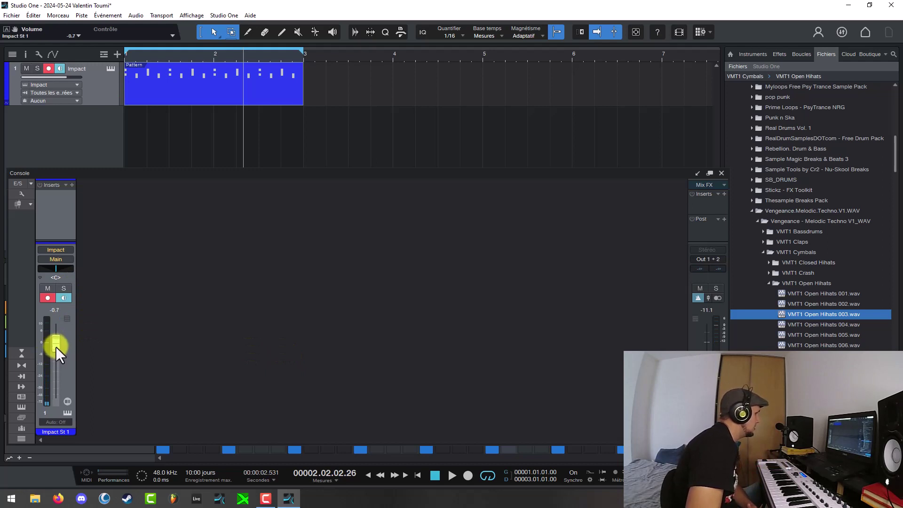
{"action": "left_click", "coordinate": [48, 298]}
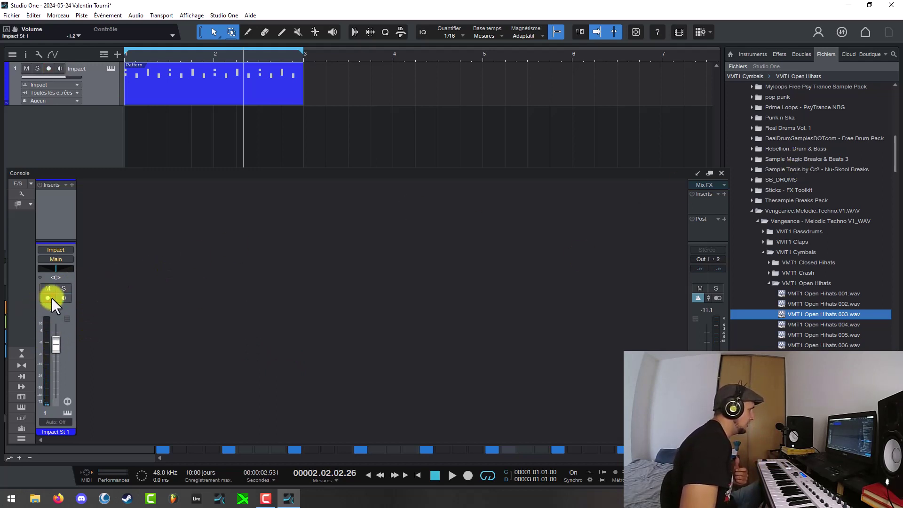
- In Impact XT, route the claps pad to output Mono 2, the closed hihats to Mono 3 and the open hihats to Mono 4, and close the instrument
{"action": "left_click", "coordinate": [109, 69]}
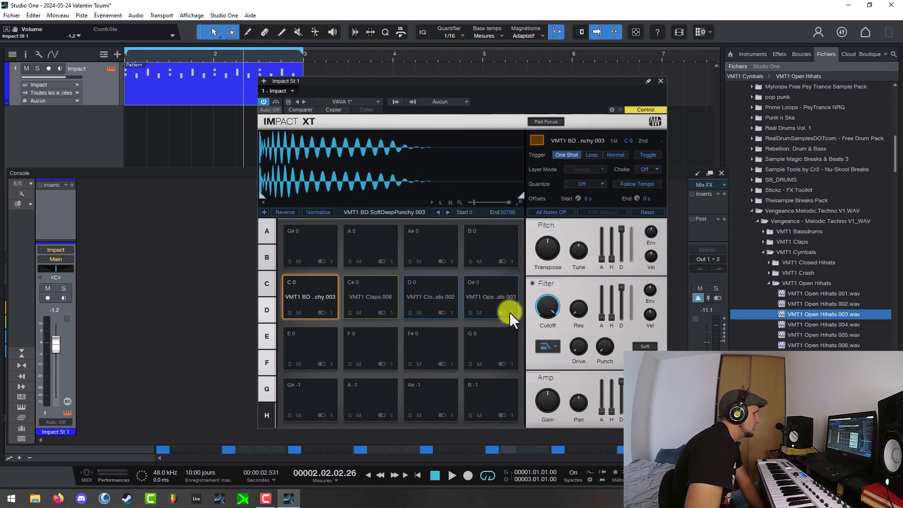
{"action": "left_click", "coordinate": [392, 312]}
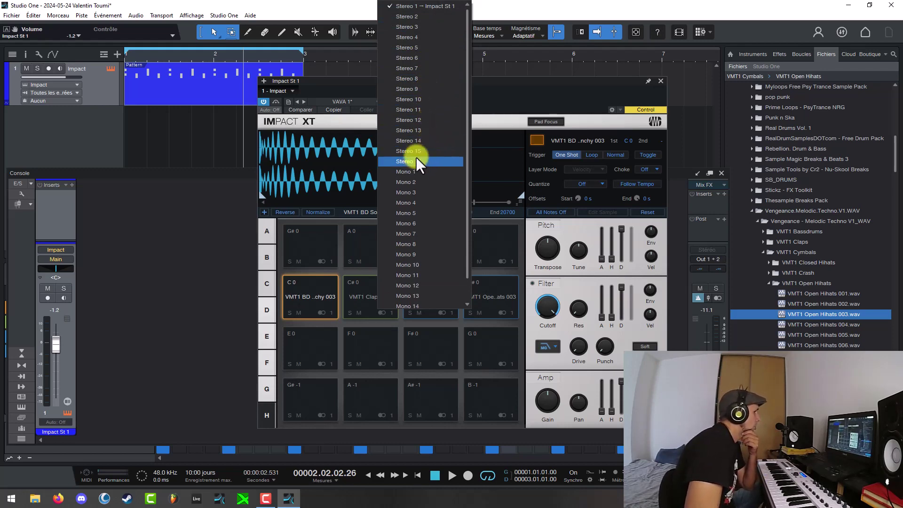
{"action": "left_click", "coordinate": [404, 182]}
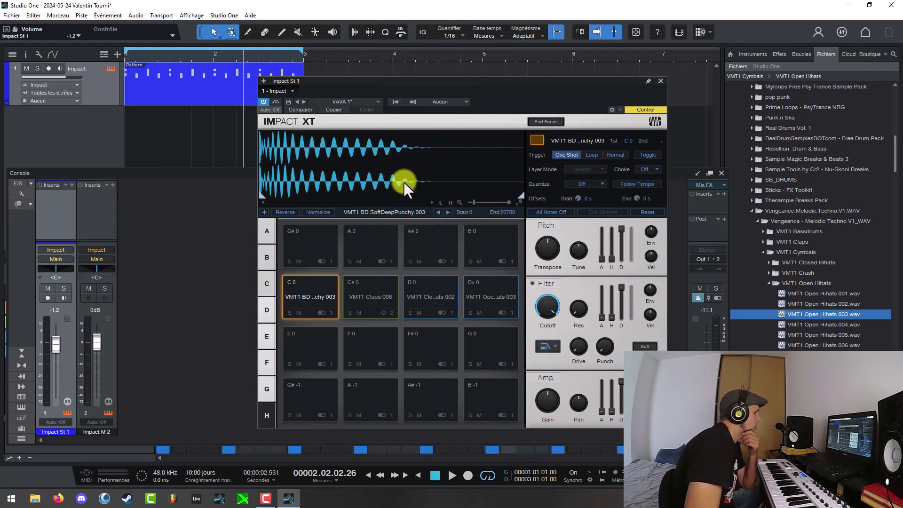
{"action": "left_click", "coordinate": [450, 312]}
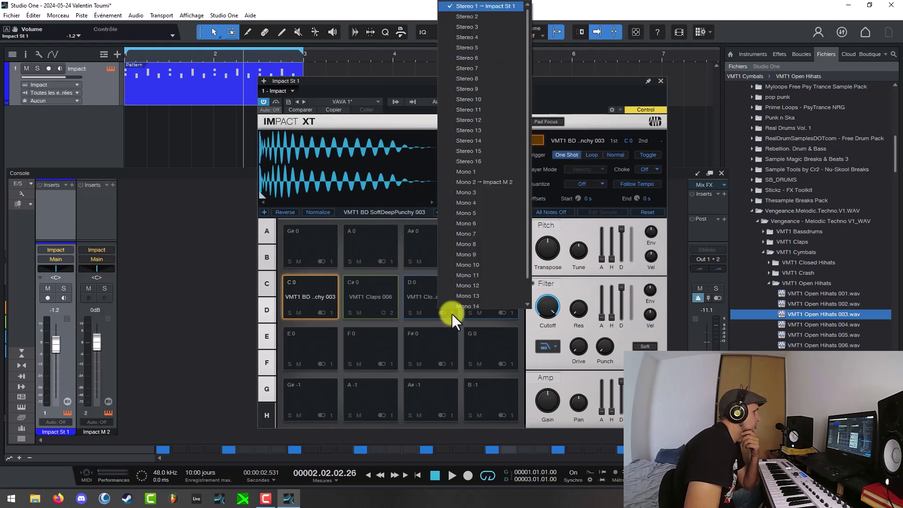
{"action": "left_click", "coordinate": [481, 189]}
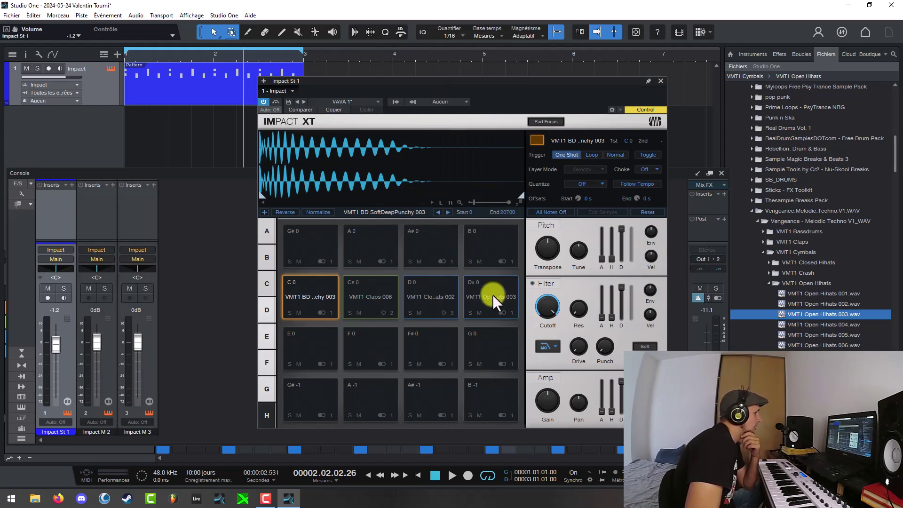
{"action": "left_click", "coordinate": [510, 312]}
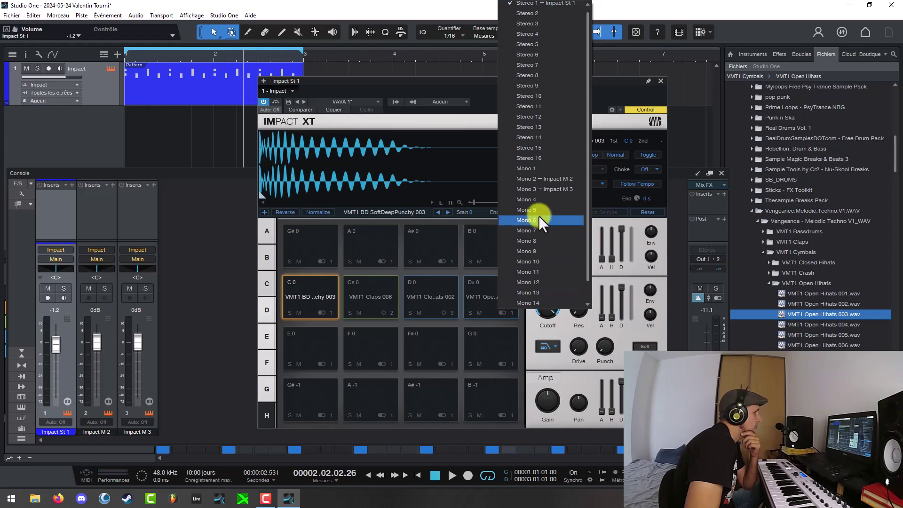
{"action": "left_click", "coordinate": [535, 200]}
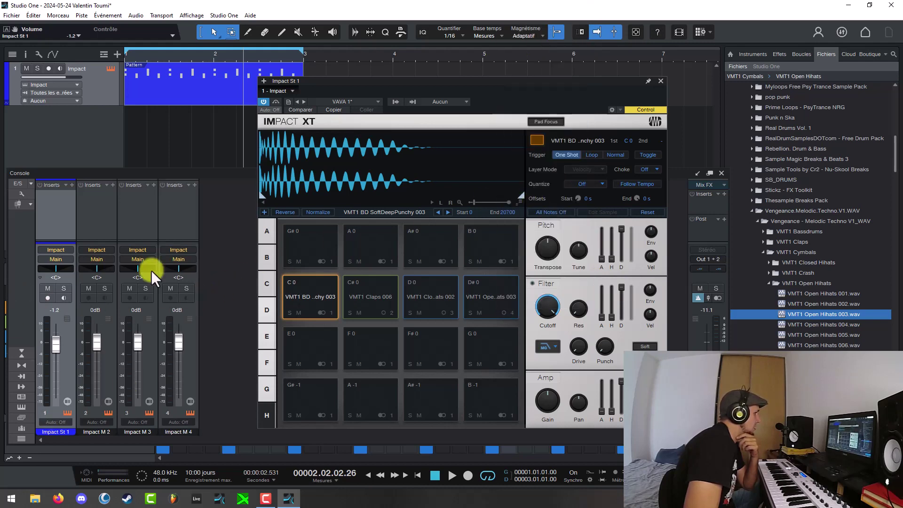
{"action": "left_click", "coordinate": [661, 81]}
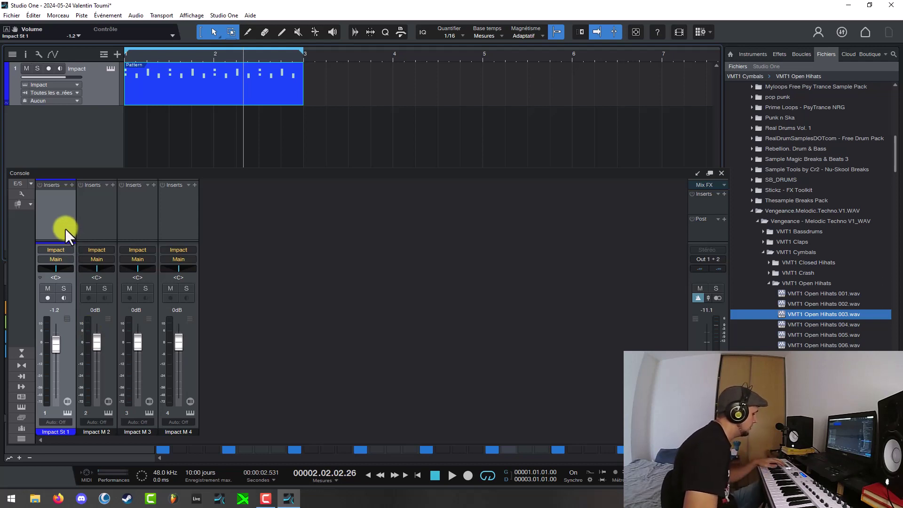
- Lower the Impact M 3 channel to -1.8 dB and briefly mute Impact M 2 while playing the pattern
{"action": "key", "text": "space"}
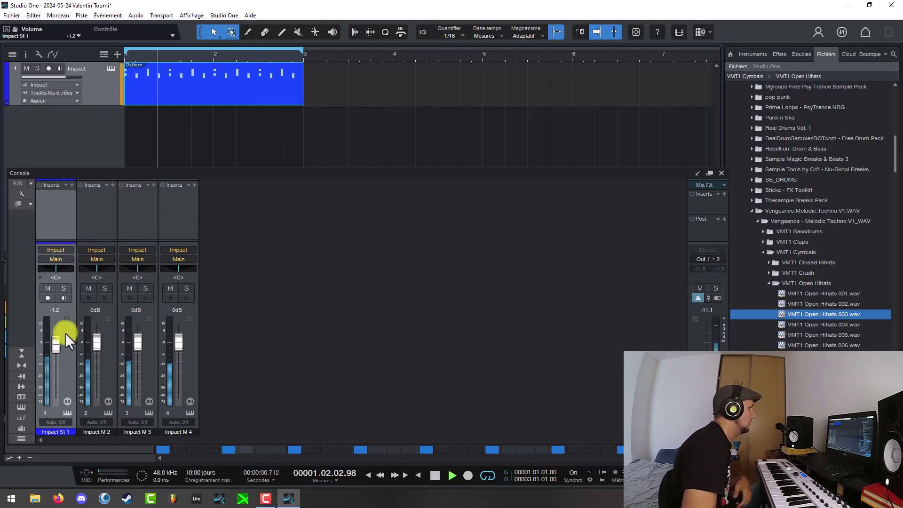
{"action": "left_click_drag", "start_coordinate": [139, 342], "coordinate": [139, 346]}
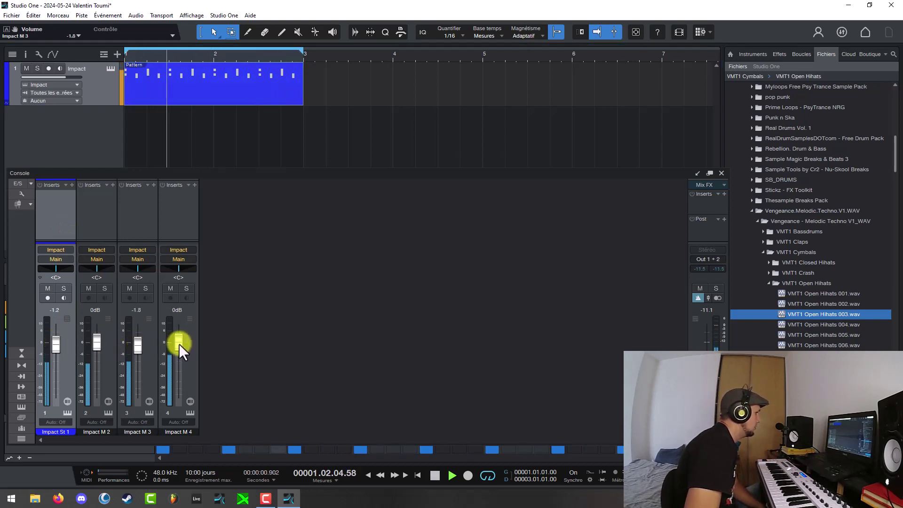
{"action": "left_click", "coordinate": [87, 287]}
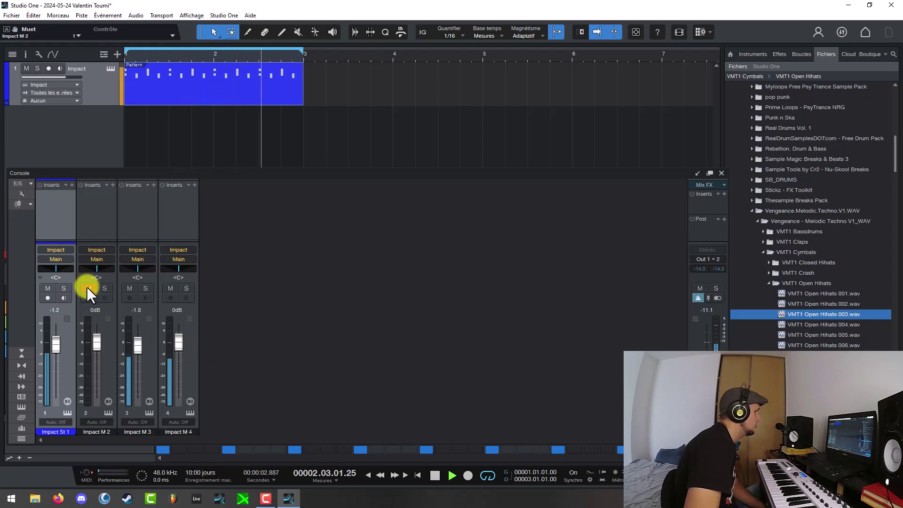
{"action": "left_click", "coordinate": [87, 286]}
{"action": "key", "text": "space"}
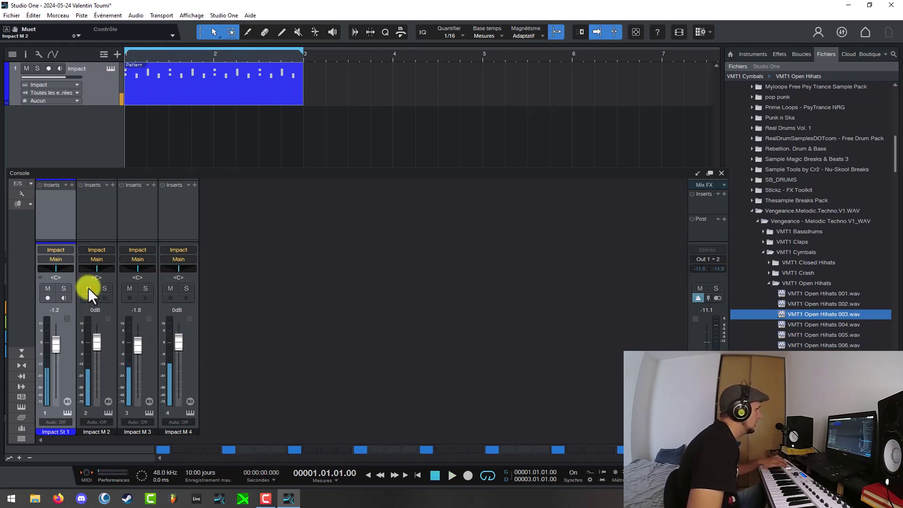